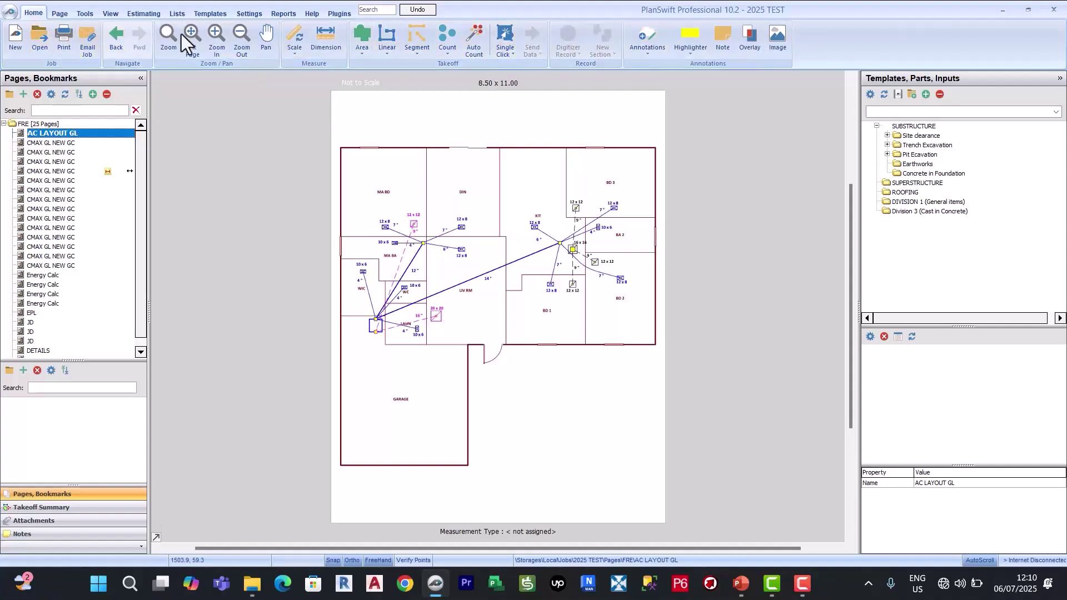
click(690, 39)
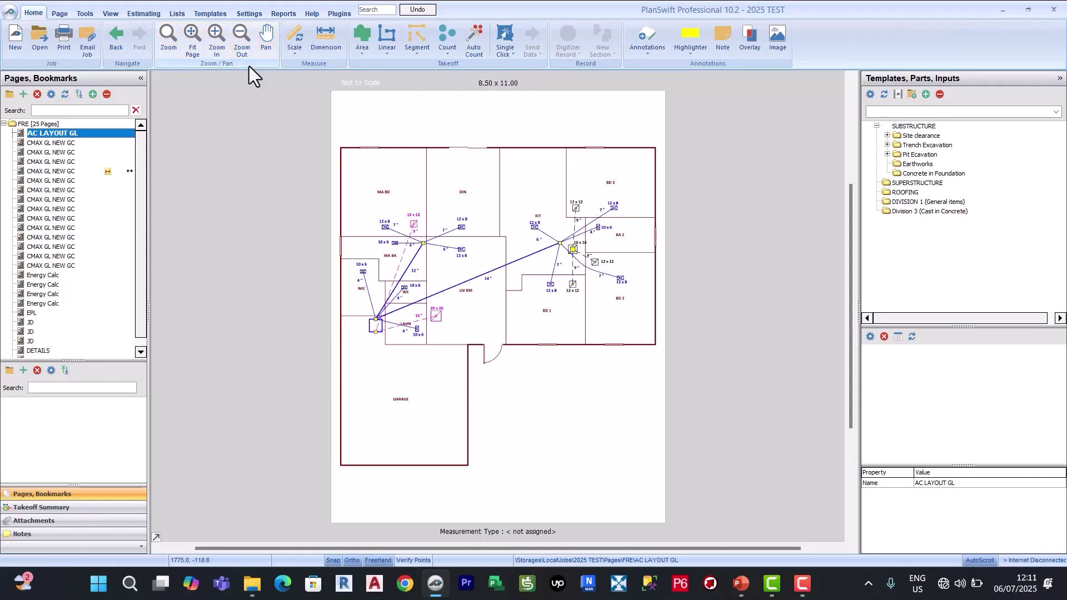
click(271, 37)
mouse_move(466, 227)
mouse_down()
mouse_move(500, 209)
mouse_move(500, 191)
mouse_up()
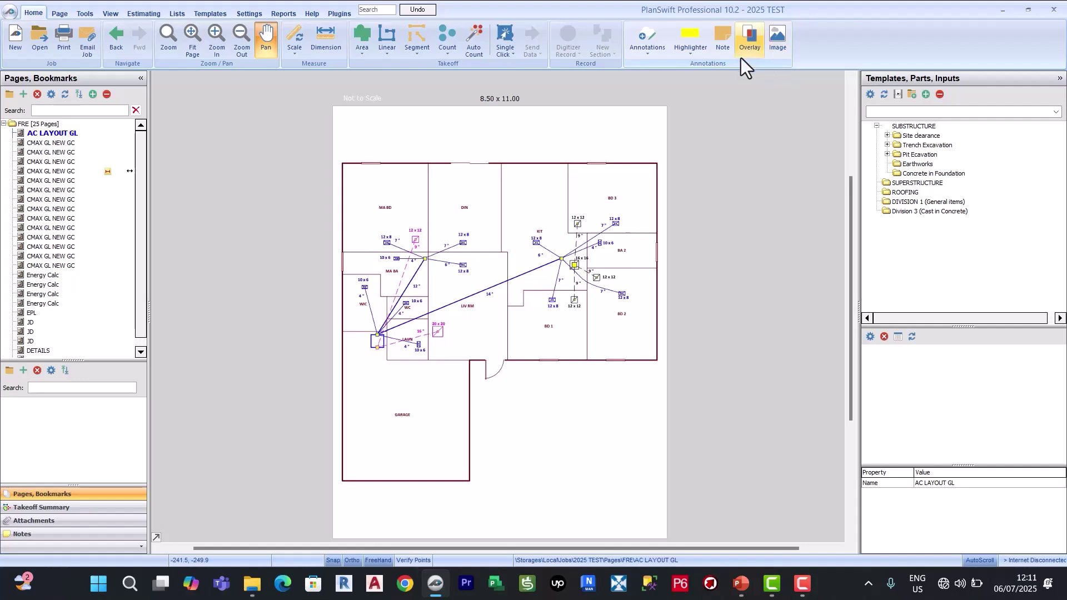
Try rotating the AC LAYOUT GL page left, and undo the rotation
click(60, 12)
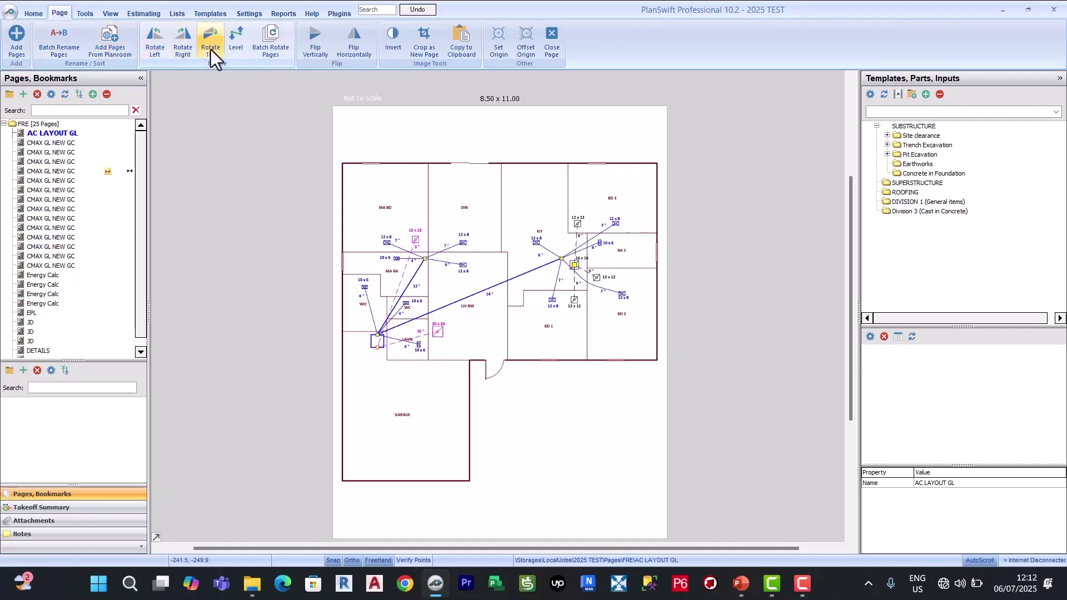
click(159, 40)
key(ctrl+z)
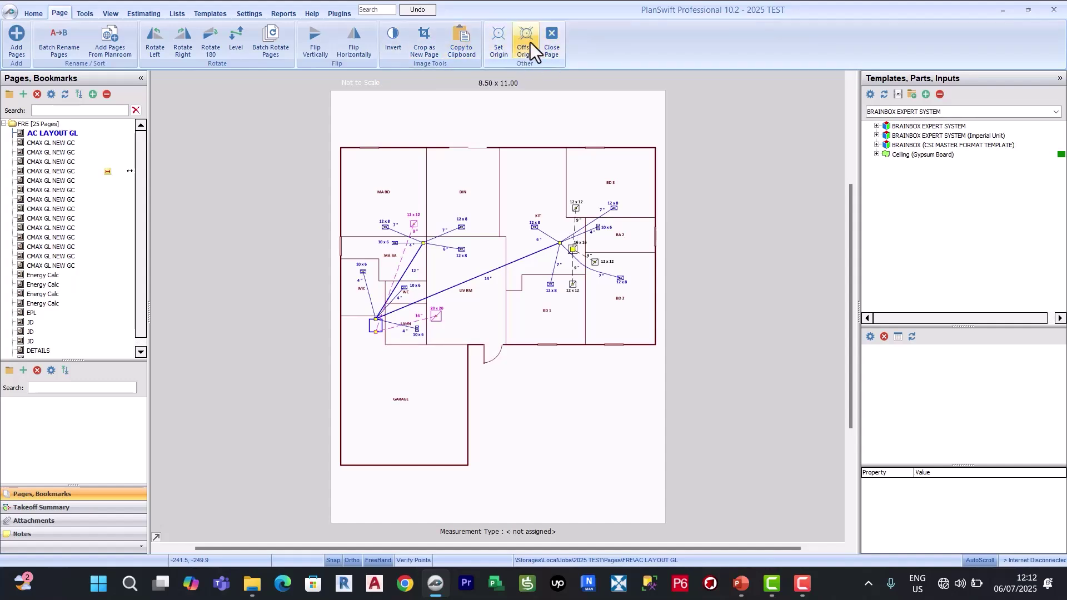
Expand all items in the Default estimate to inspect the parts under Top Plate, and collapse them again
click(88, 11)
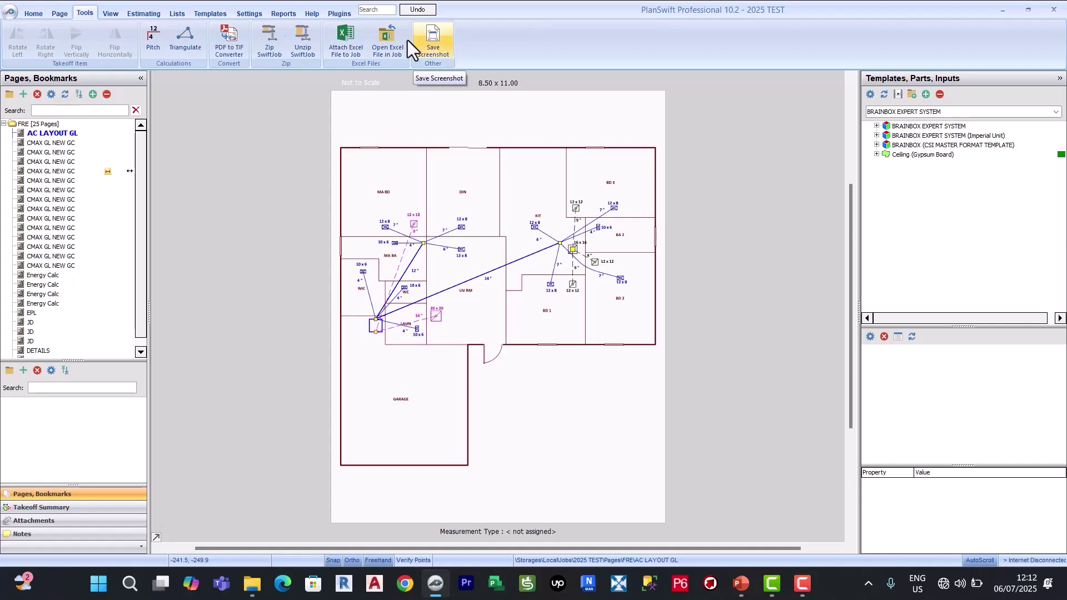
click(111, 13)
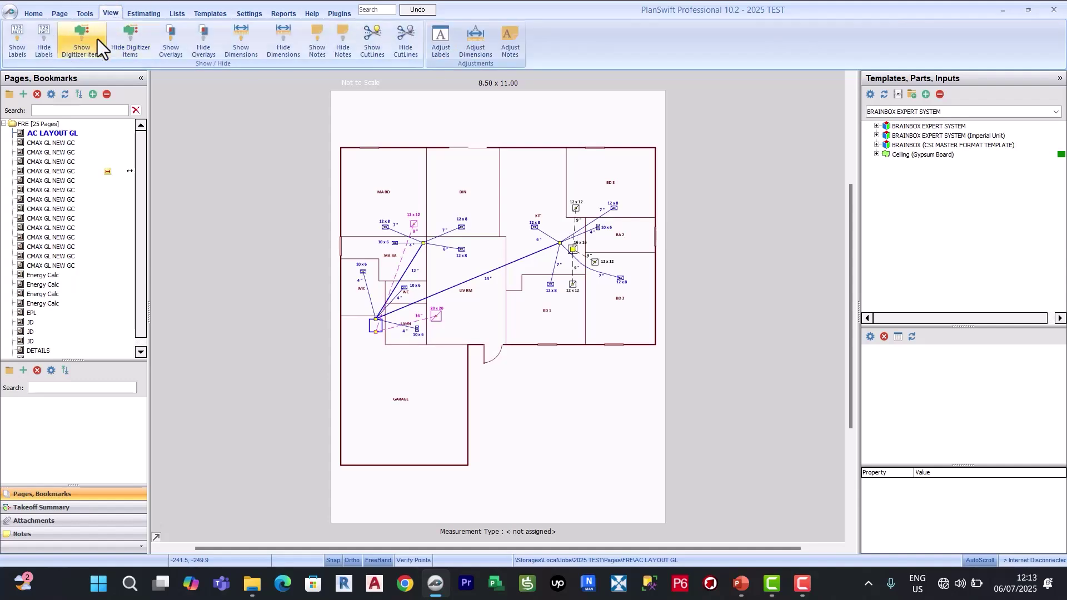
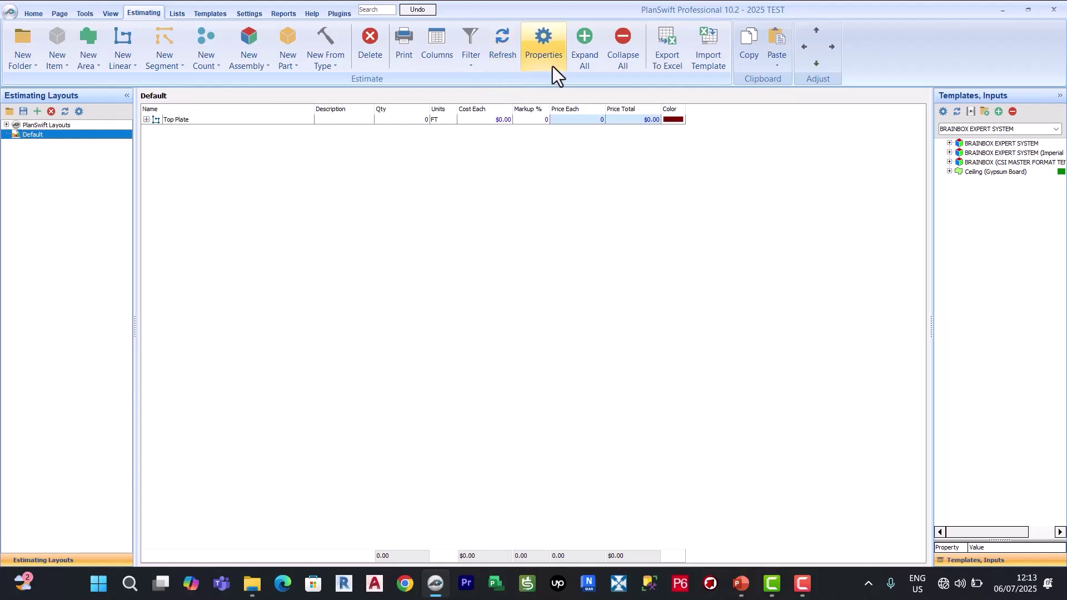
click(585, 40)
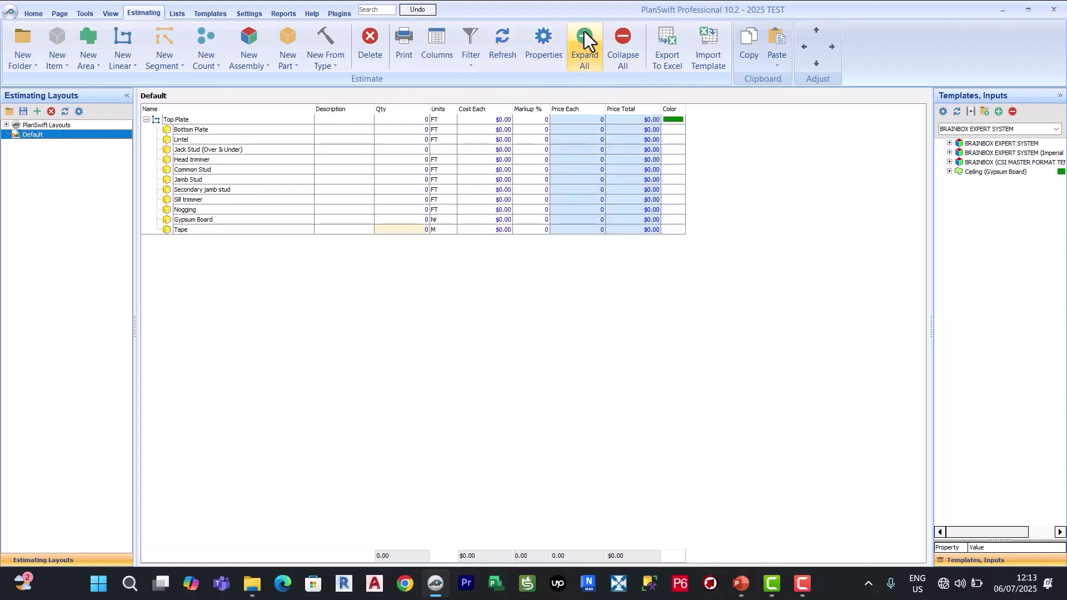
click(611, 37)
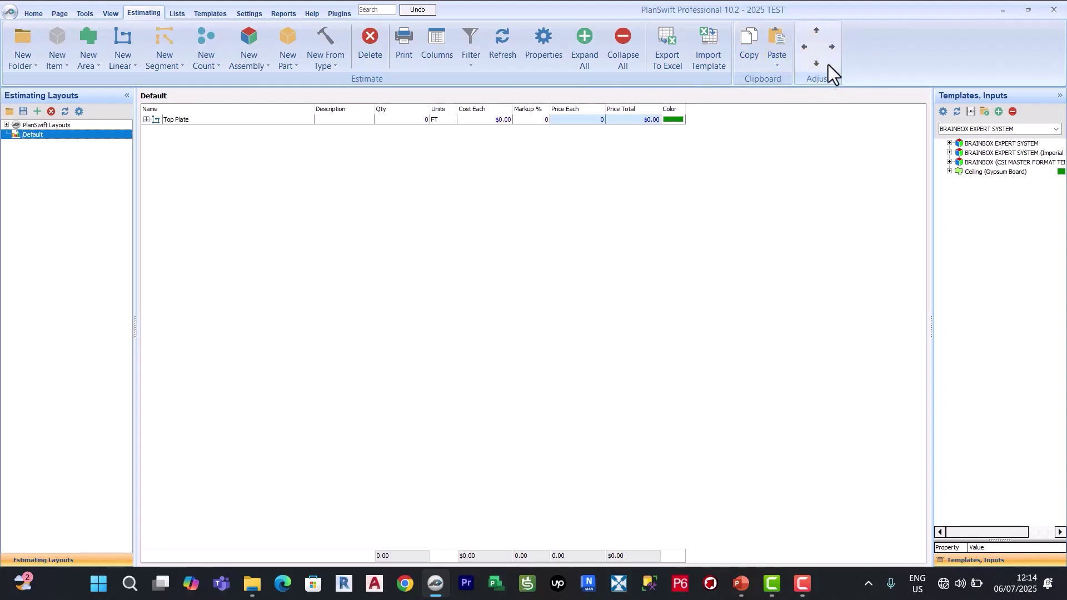
Review the lists and templates sections, and the general, company and keyboard hotkey settings
click(182, 14)
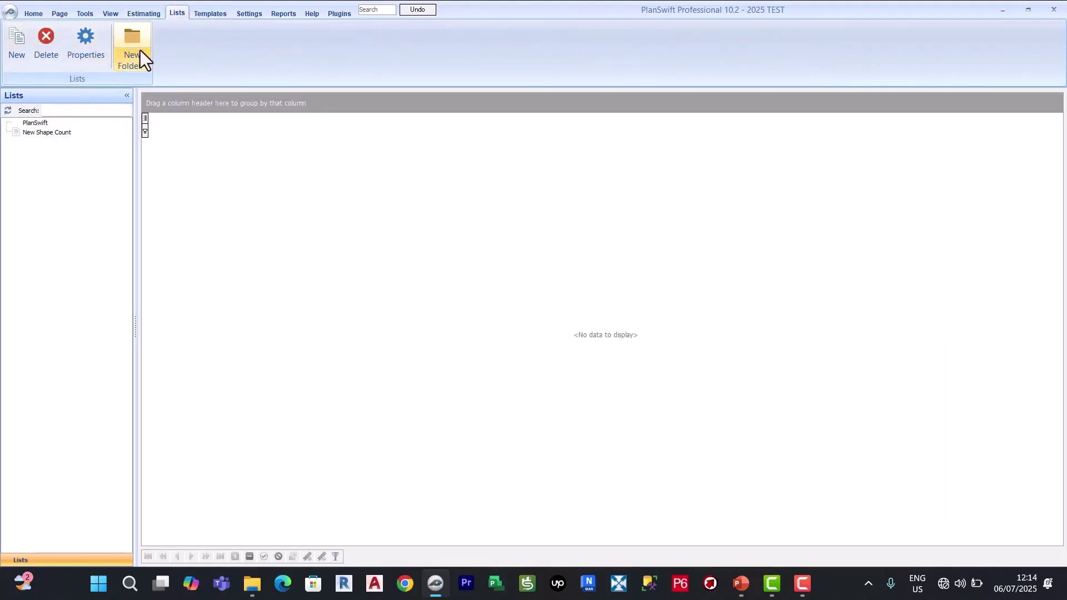
click(212, 15)
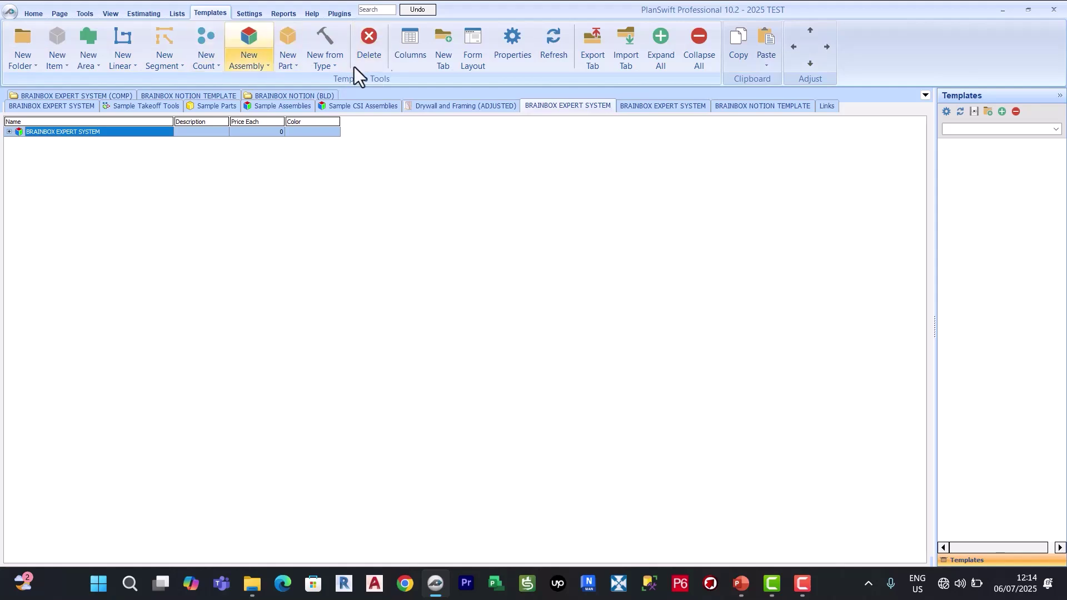
click(245, 13)
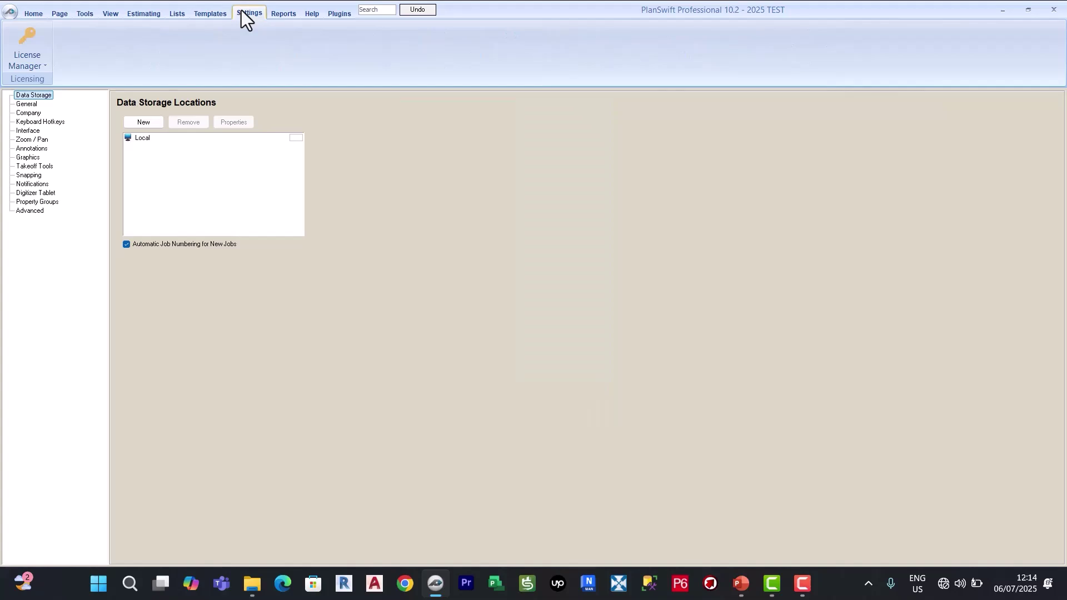
click(28, 105)
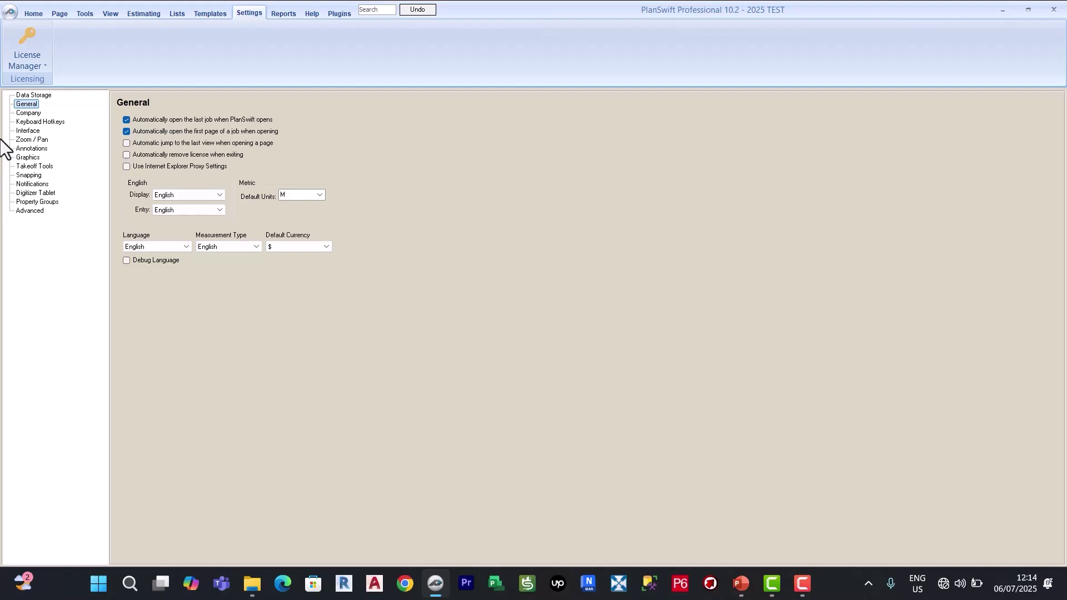
click(23, 114)
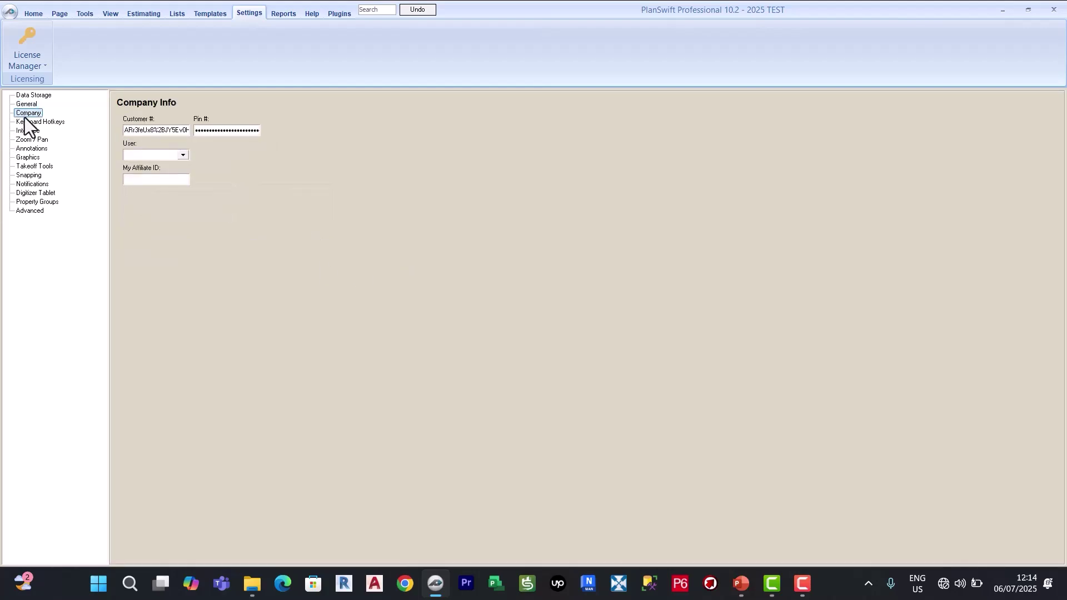
click(33, 124)
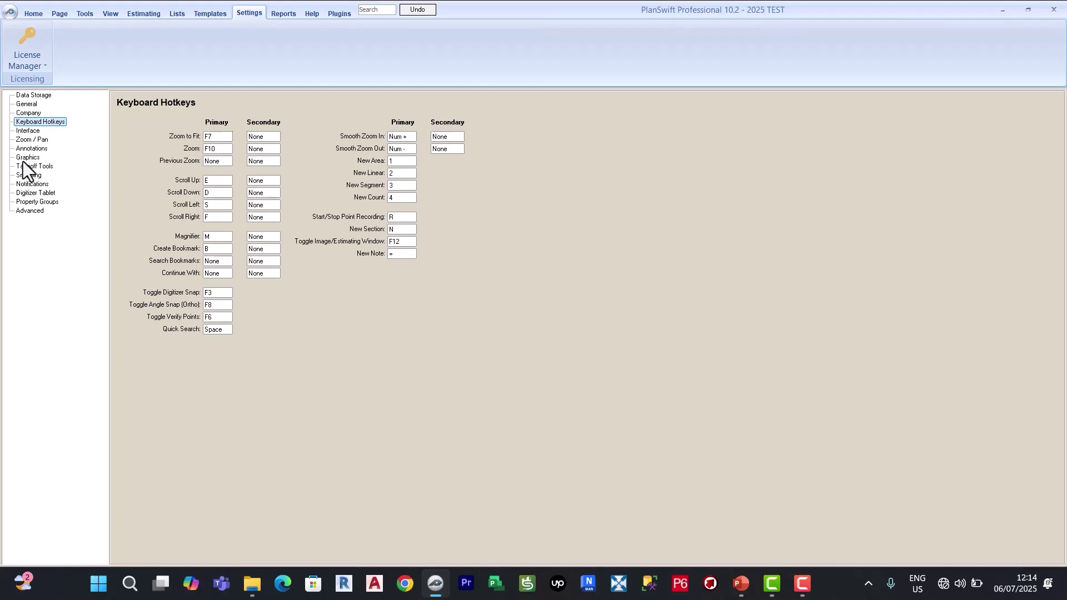
Review the All Items (by Type, by Folder) report and the help and plugin sections, and return to the drawing
click(294, 16)
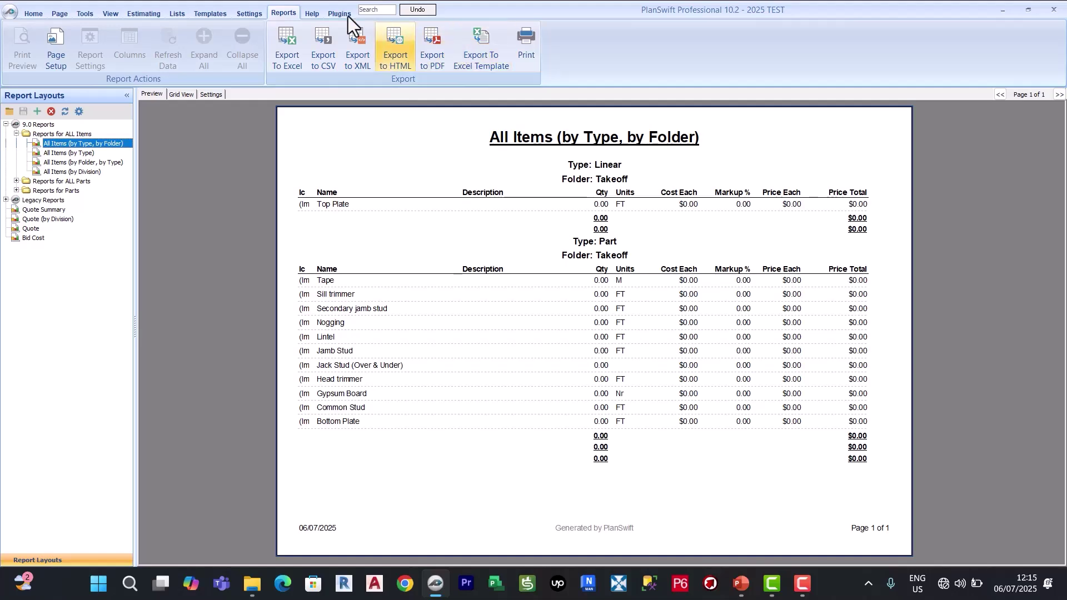
click(313, 17)
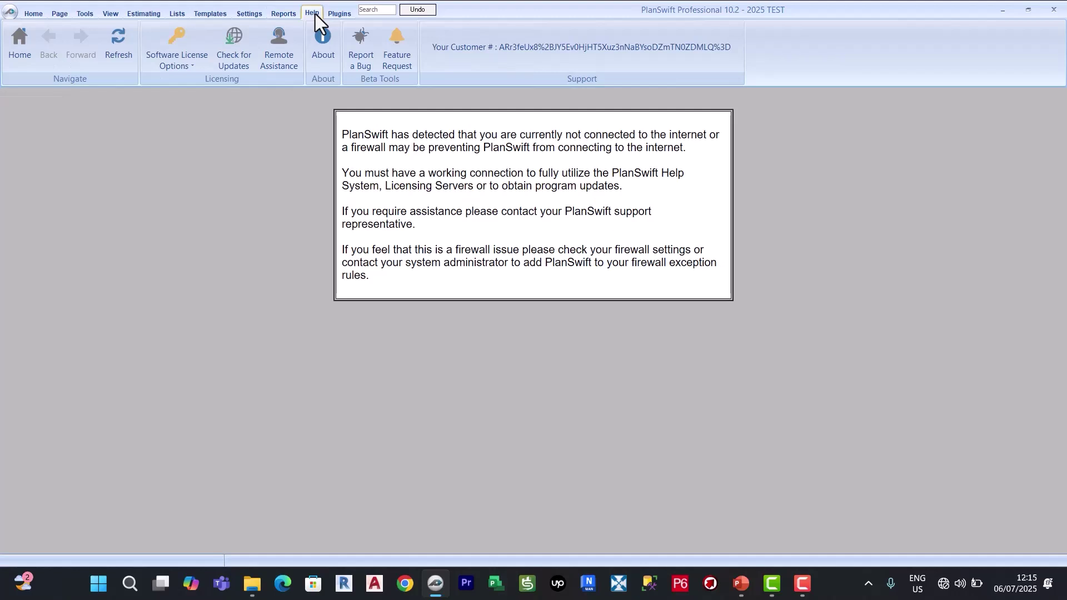
click(341, 15)
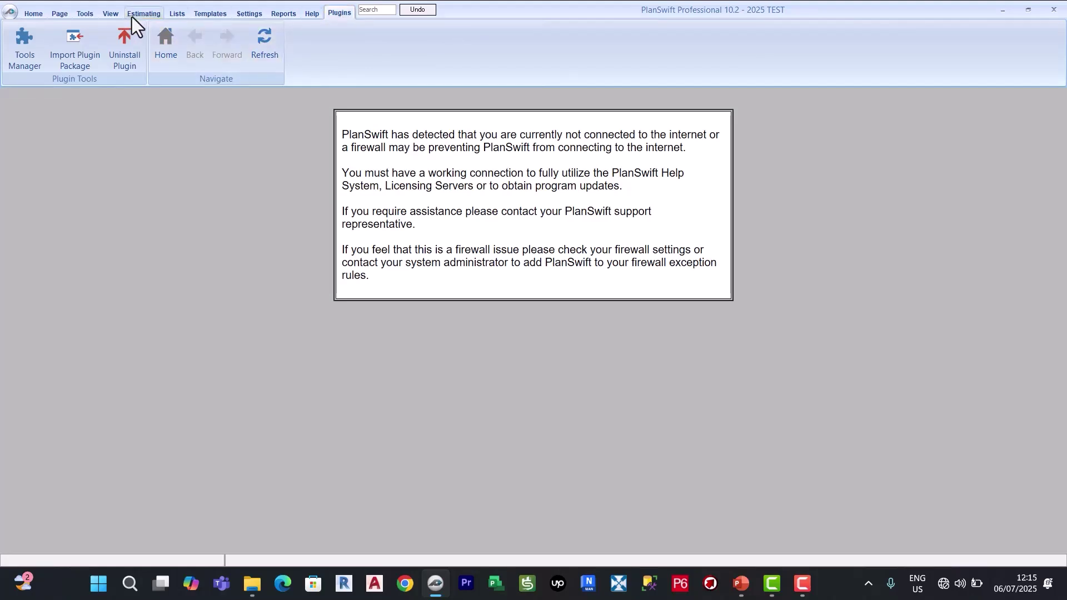
click(30, 16)
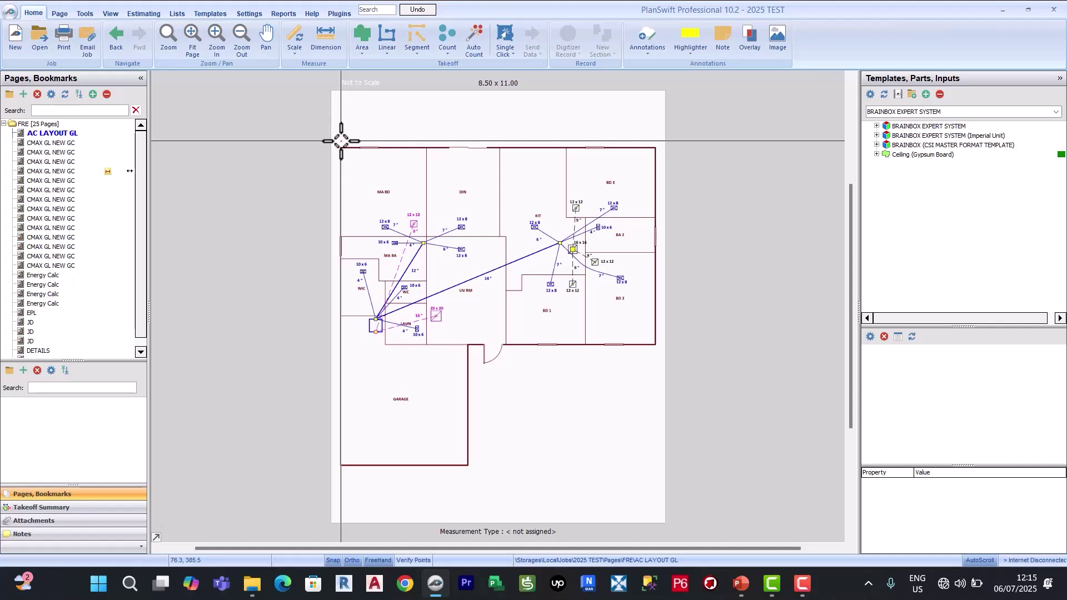
Create a new template tab named TEMPLATE CRETION COURSE in the template library
click(201, 17)
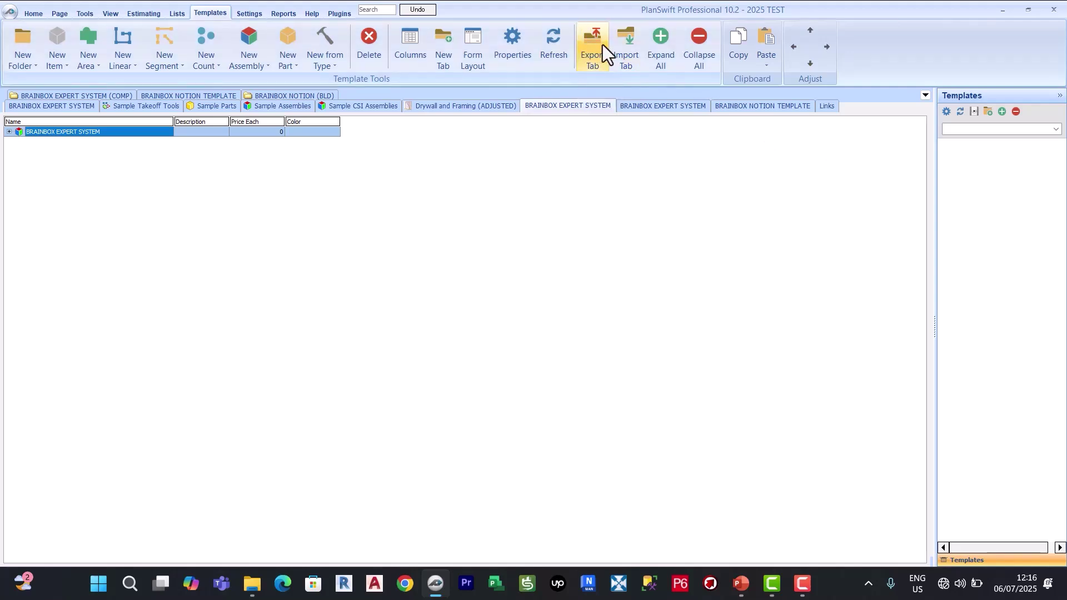
click(442, 34)
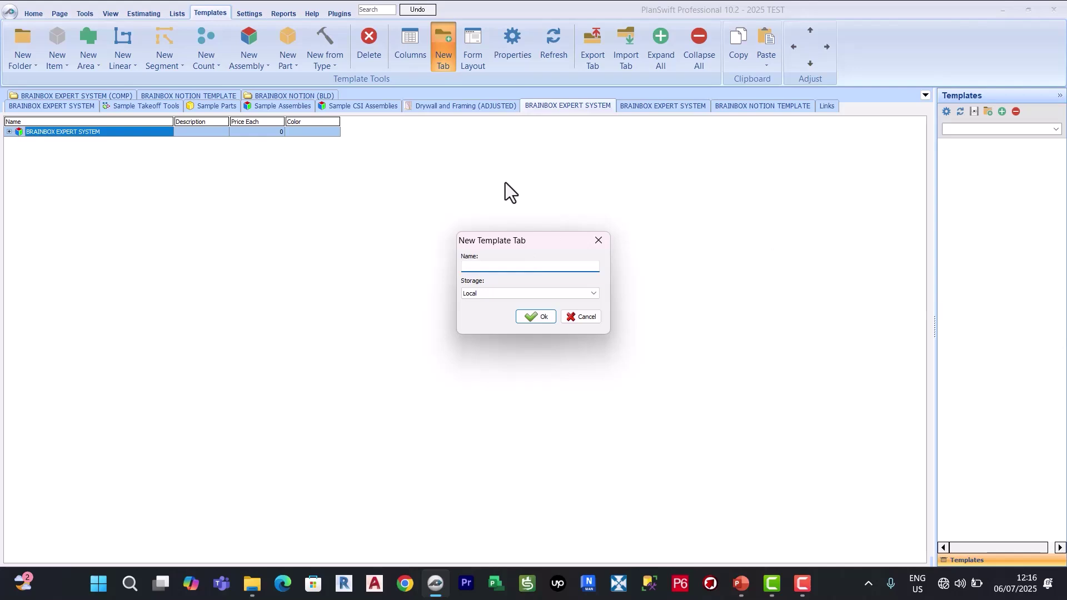
text(TEMPLATE CRETION COURES)
key(BackSpace)
key(BackSpace)
key(BackSpace)
text(RSE)
click(546, 318)
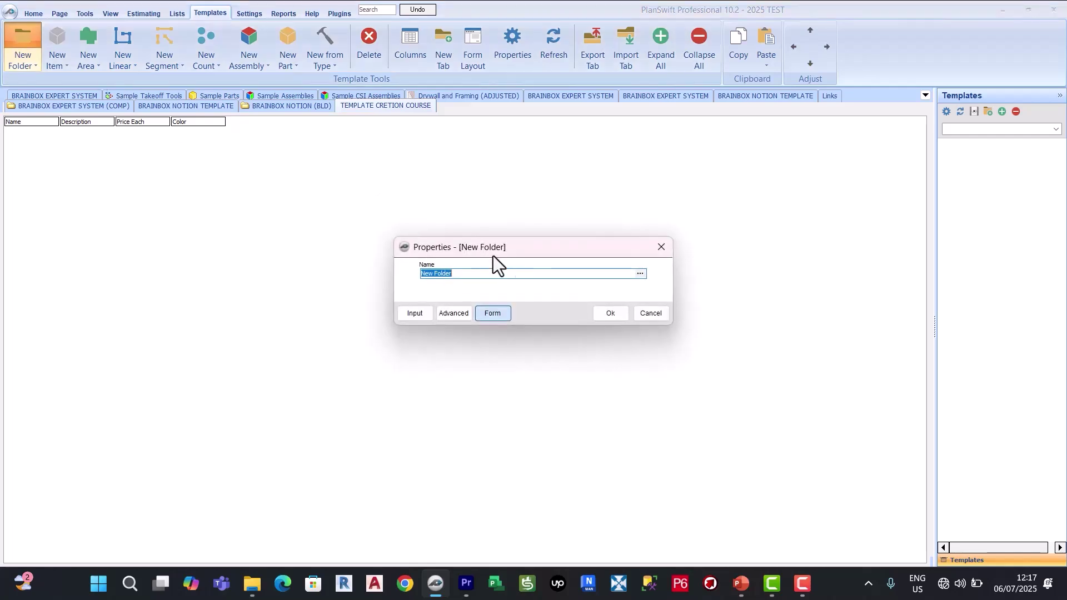
Create a folder named SUBSTRUCTURE in the new template tab and widen the Name column to show its full name
text(SUBS)
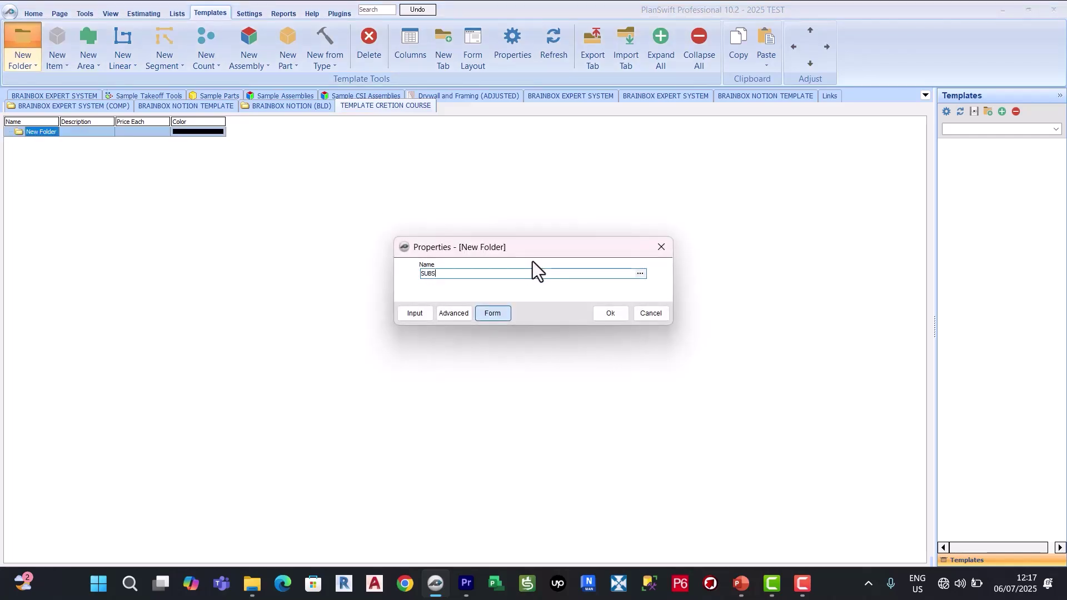
text(TRUCTURE)
click(613, 314)
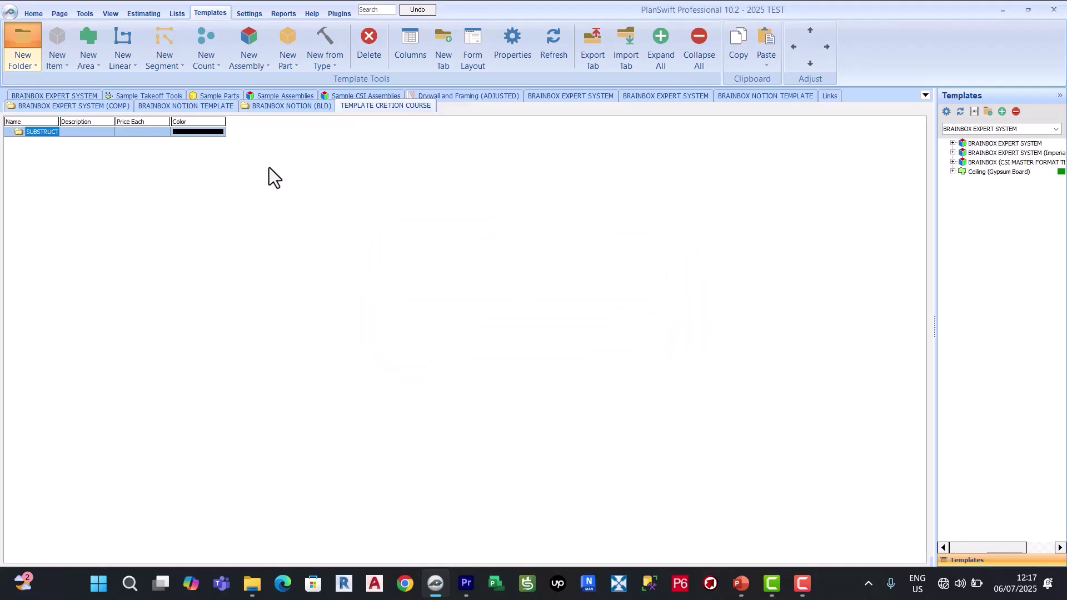
drag(59, 119, 137, 120)
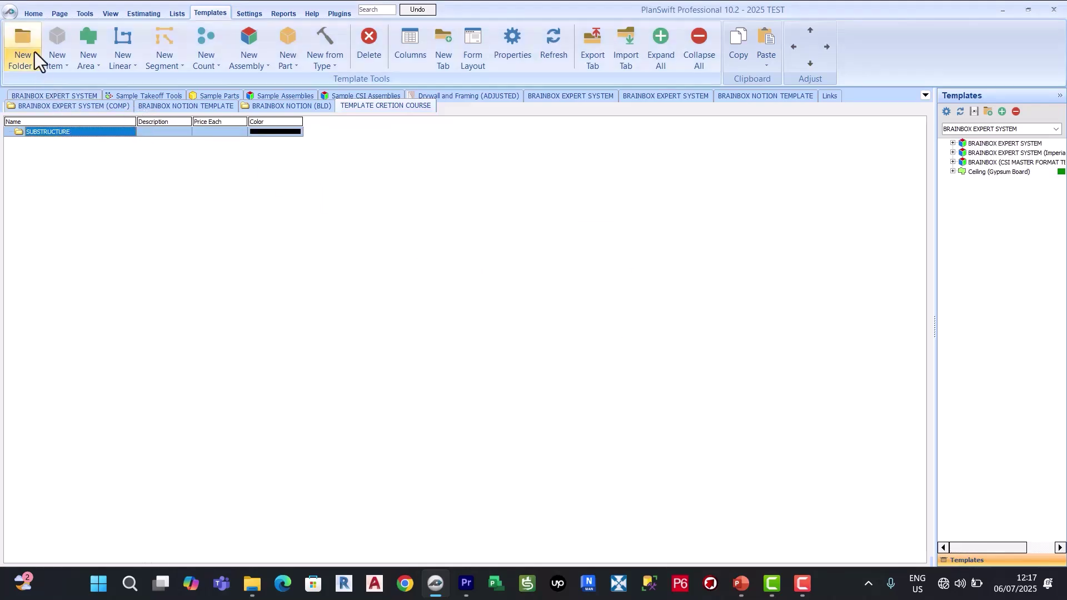
Add a second folder named SUPERSTRUCTURE at the same level as SUBSTRUCTURE
click(20, 40)
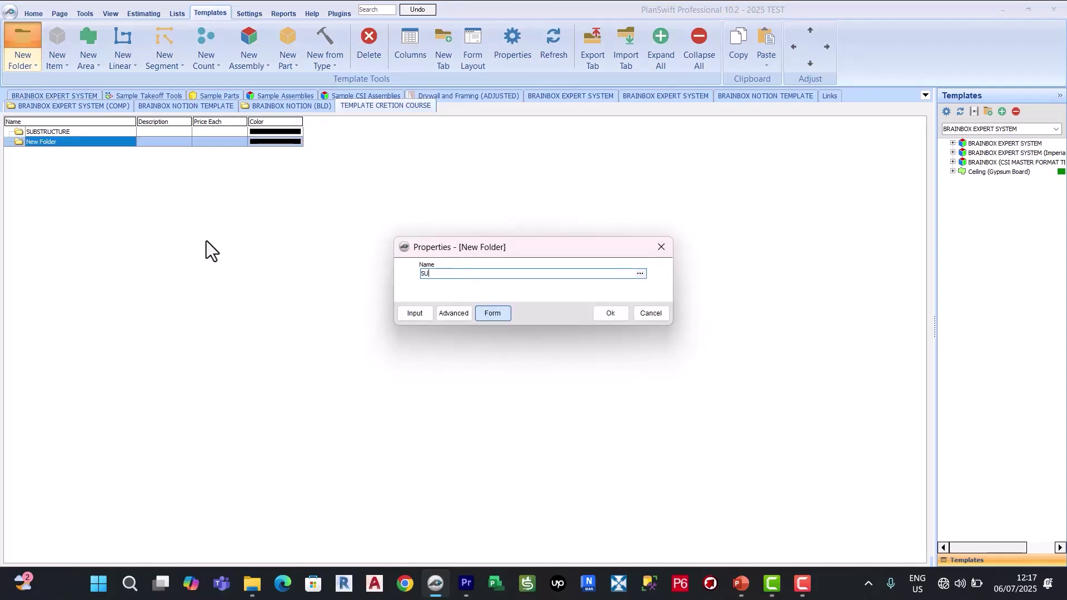
text(UCTURE)
click(599, 309)
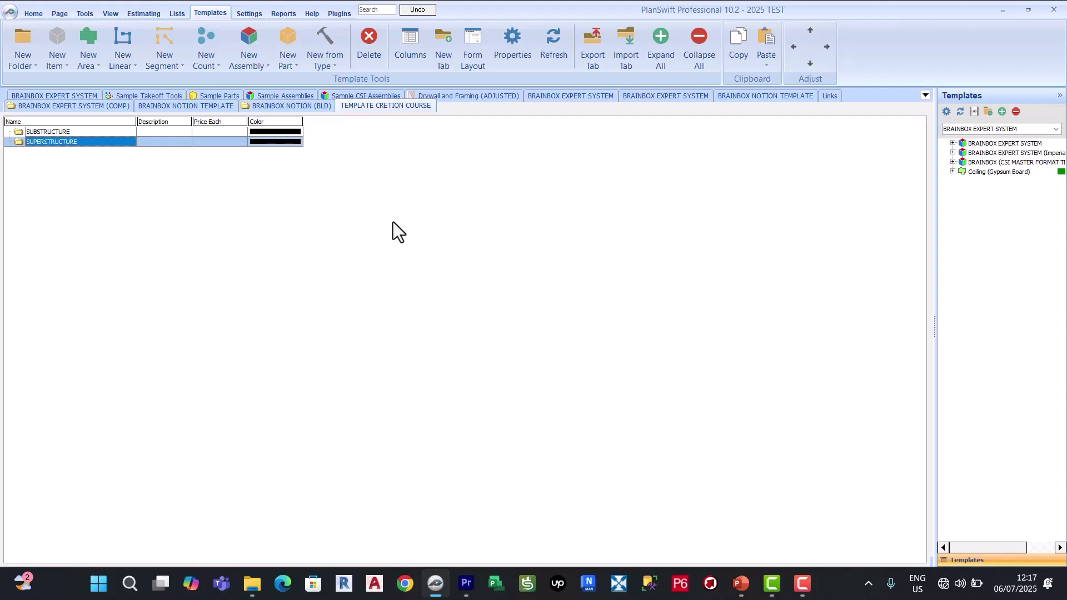
Return to the job's drawings and rename the CMAX GL NEW GC page containing sheet A1.1 as FLOOR PLAN
click(34, 15)
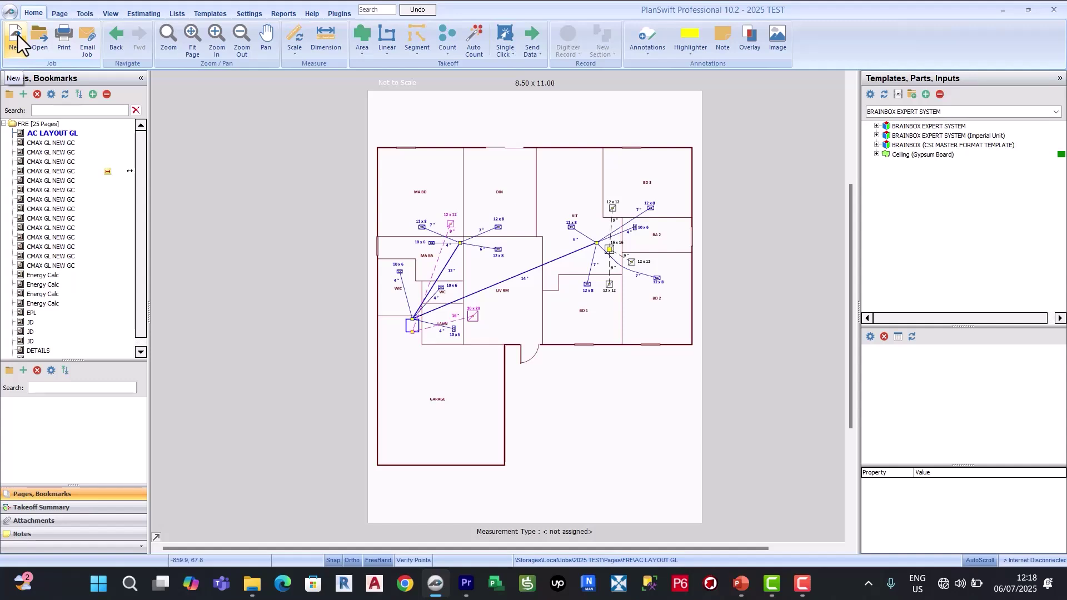
click(92, 172)
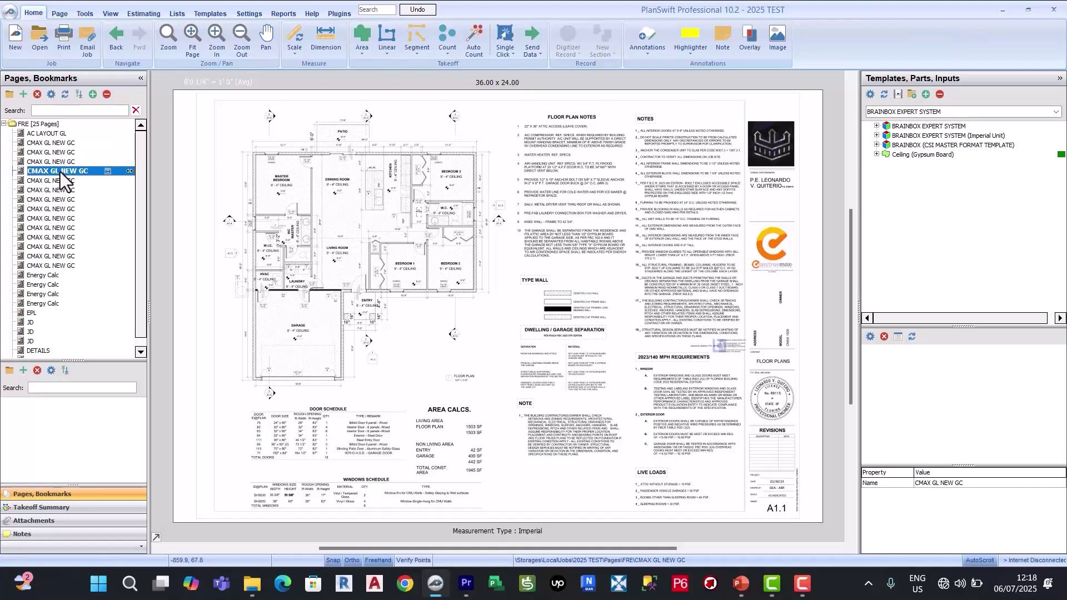
right_click(60, 172)
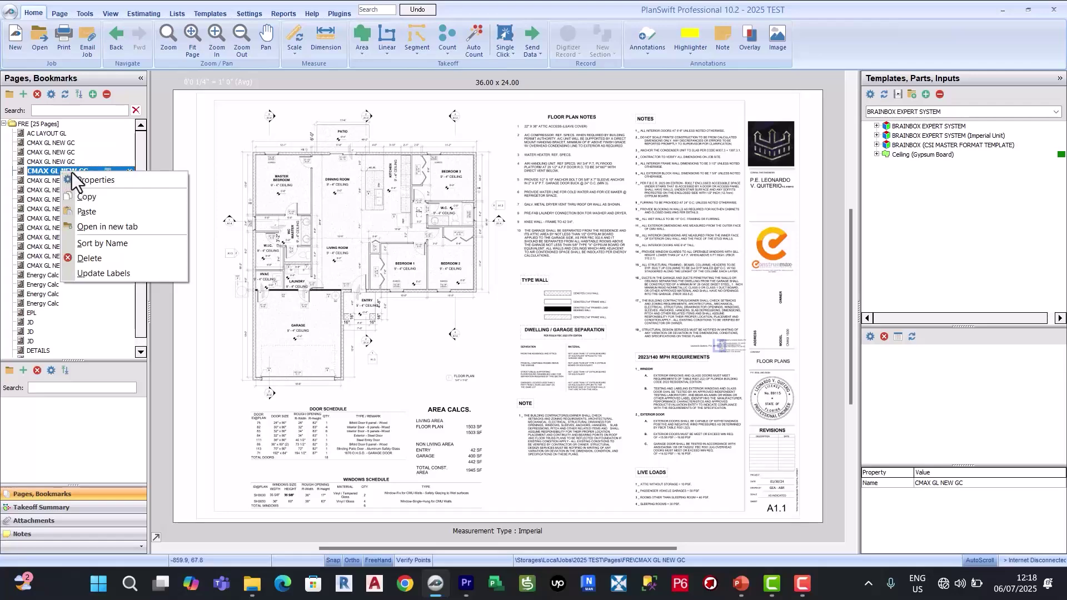
click(89, 180)
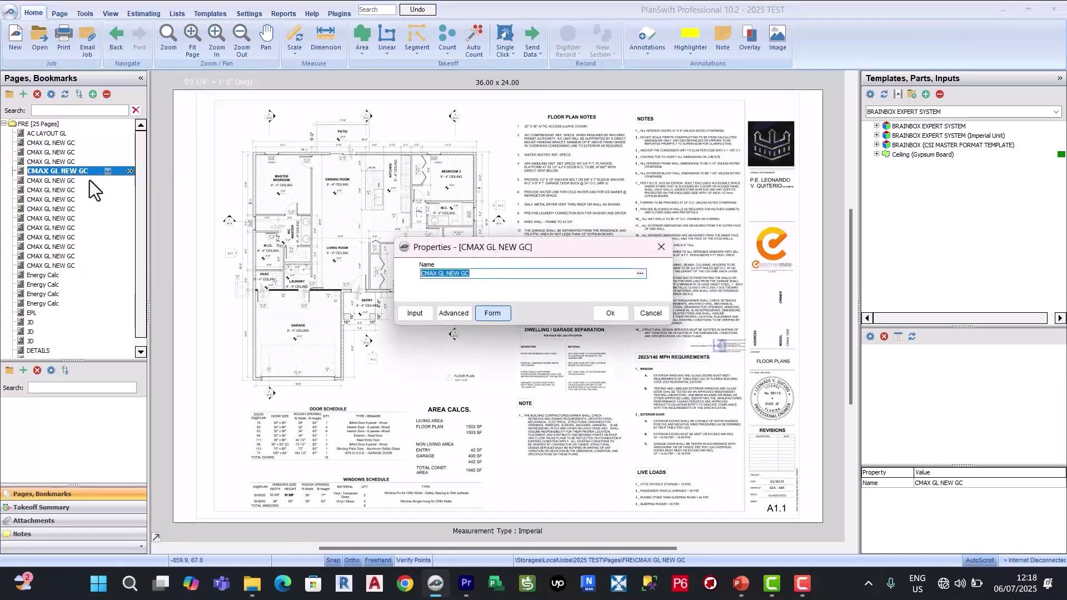
text(FLOOR)
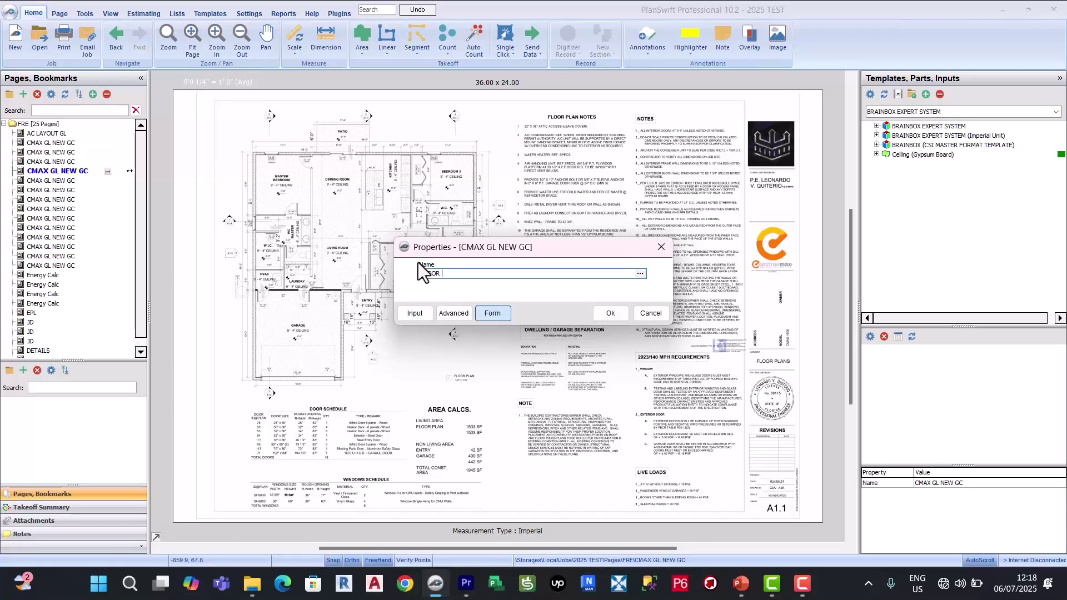
text( PLAN)
click(606, 318)
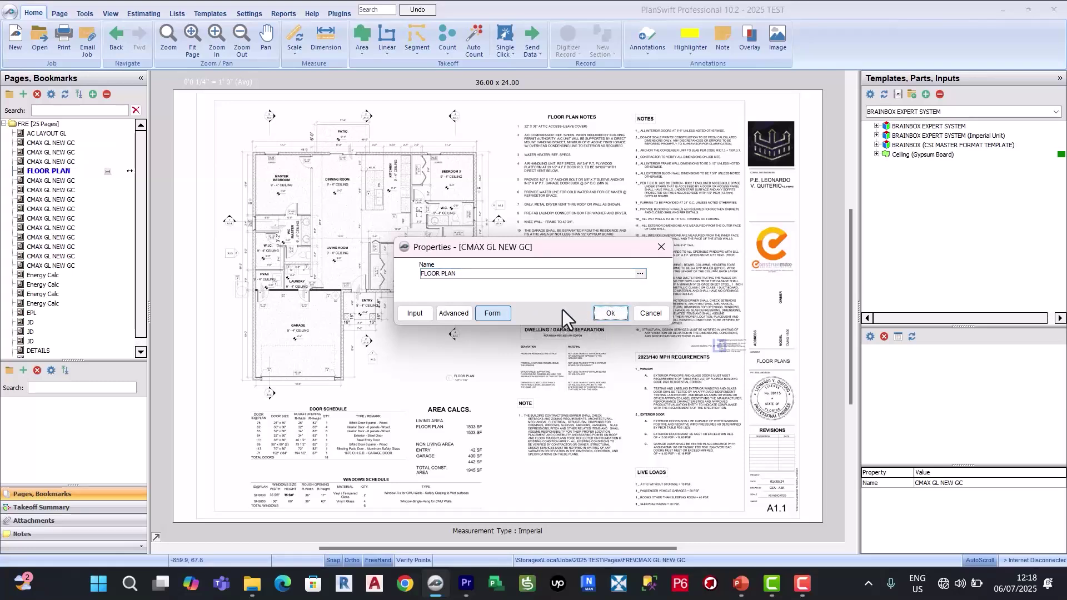
click(609, 313)
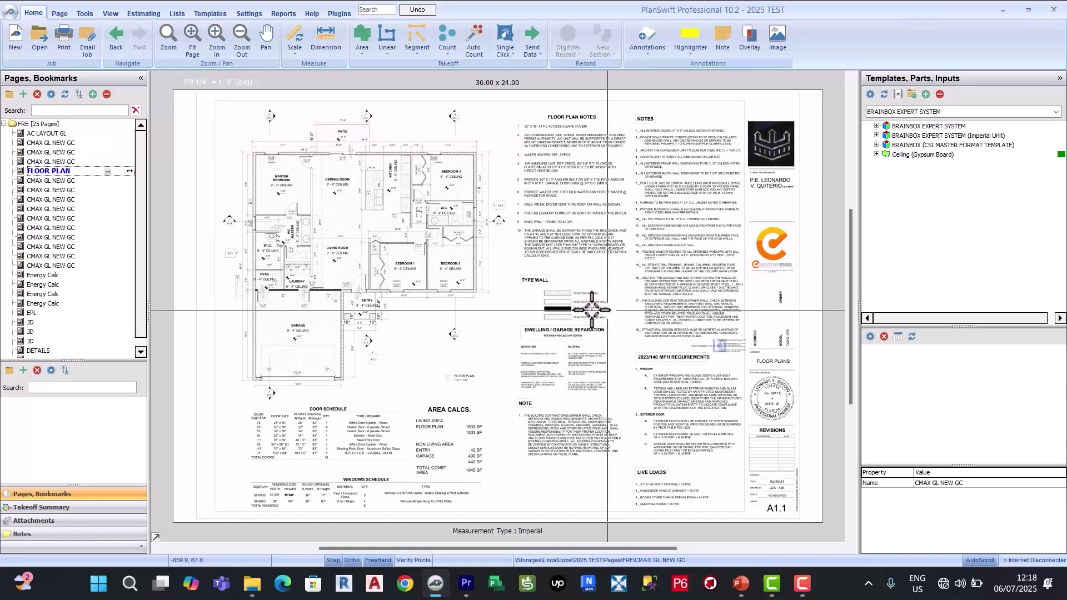
Rename the CMAX GL NEW GC page containing sheet A1.2 as ROOF PLAN
click(65, 181)
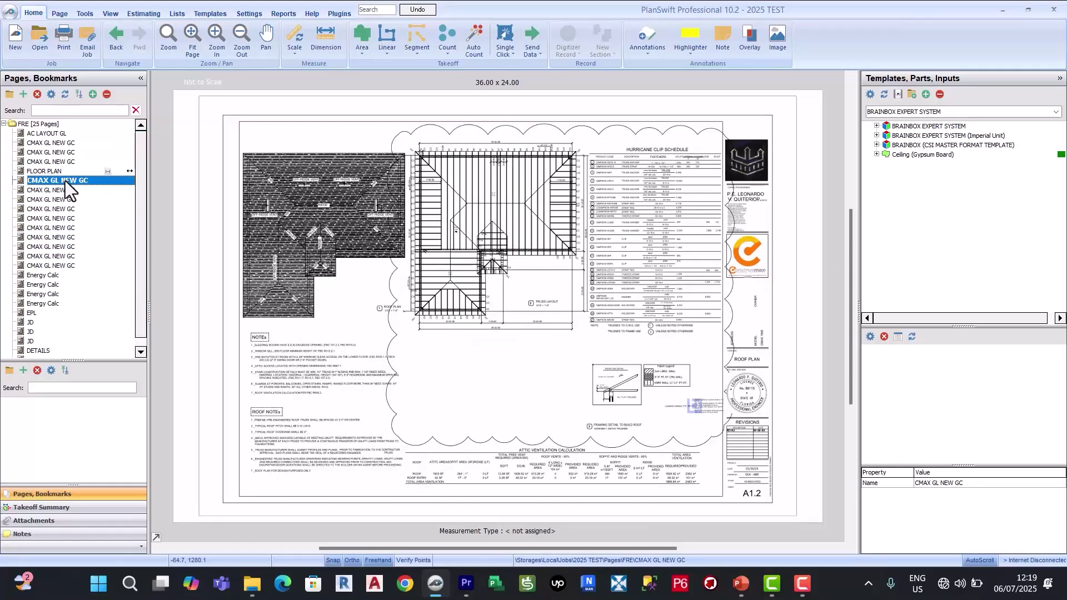
right_click(68, 183)
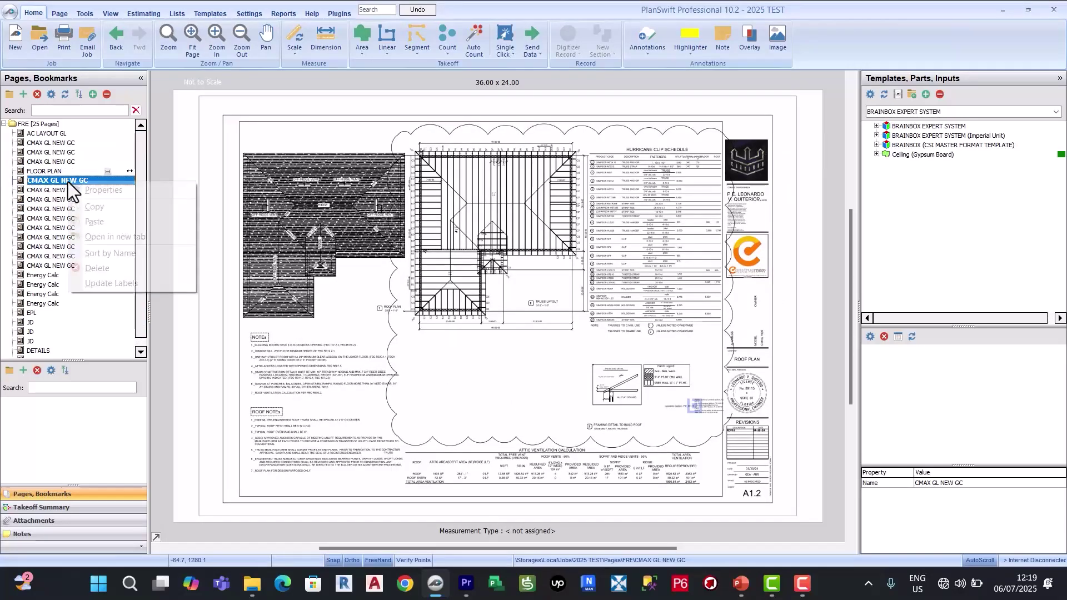
click(79, 186)
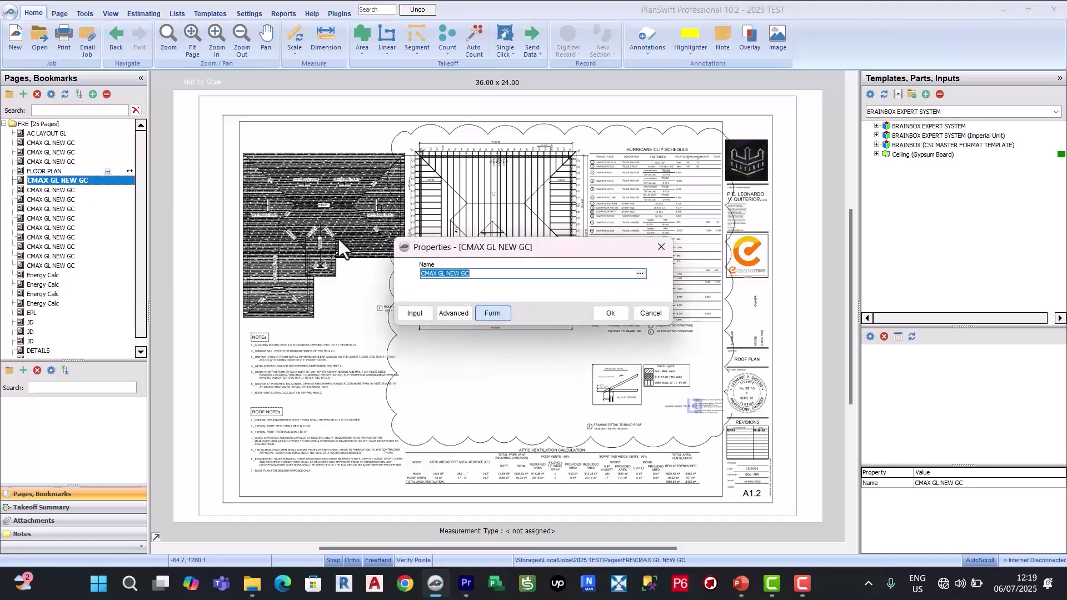
text(ROOF P)
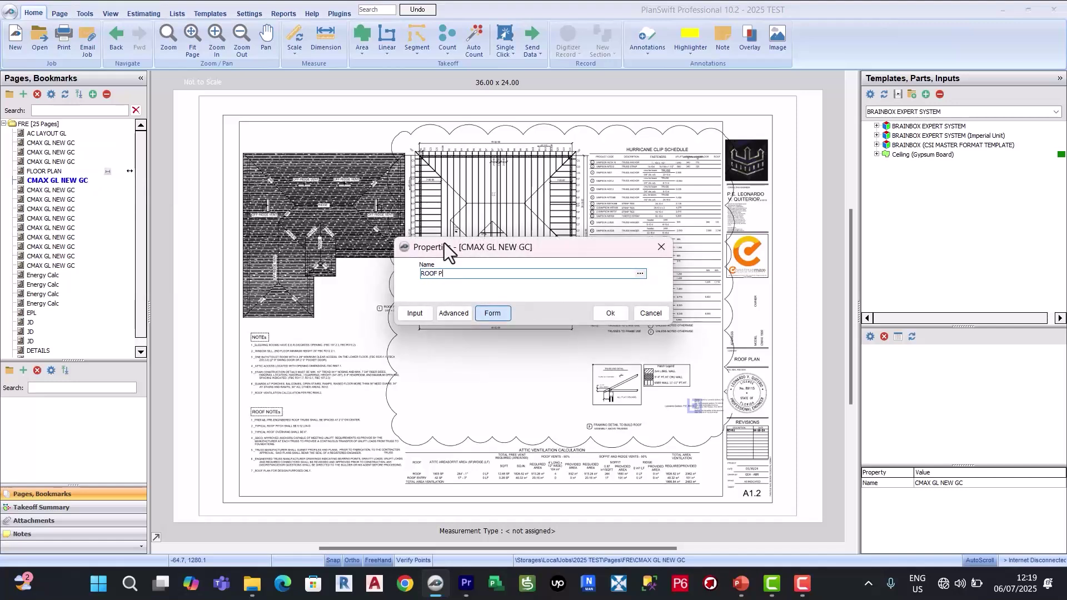
text(LAN)
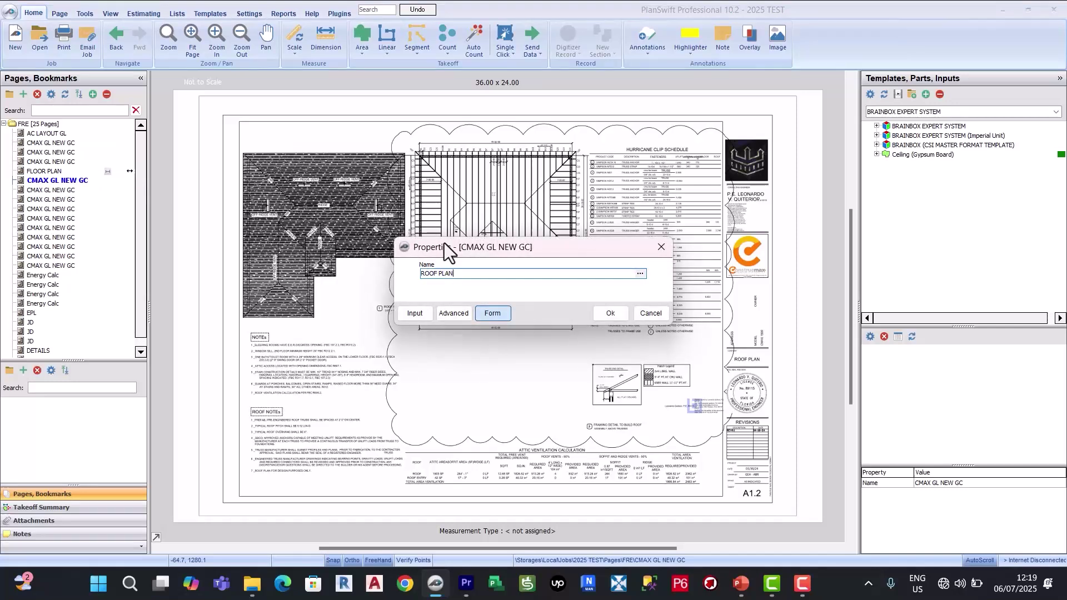
click(617, 314)
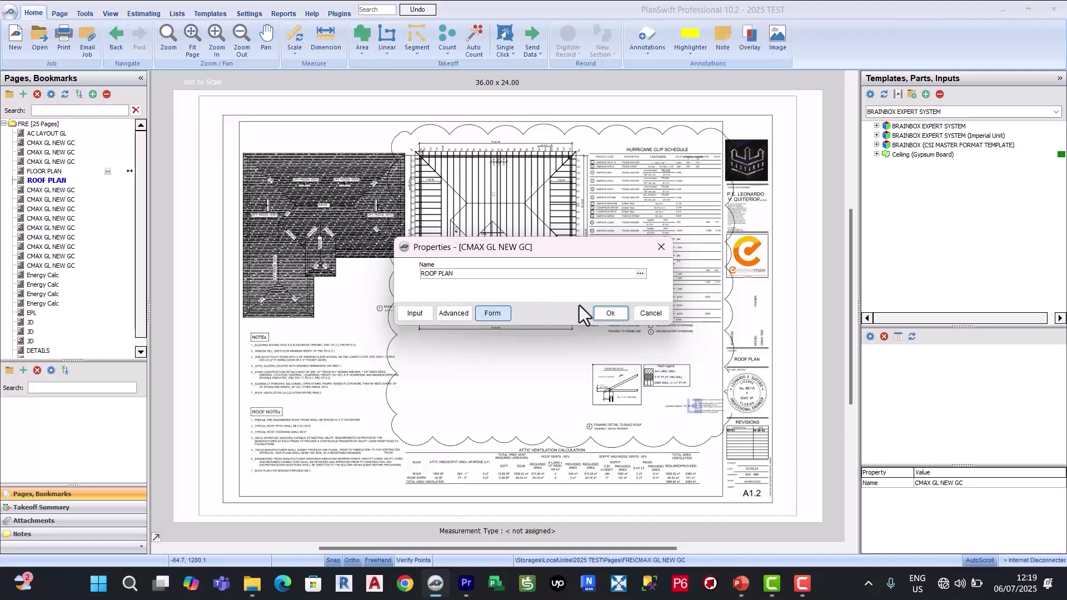
click(613, 311)
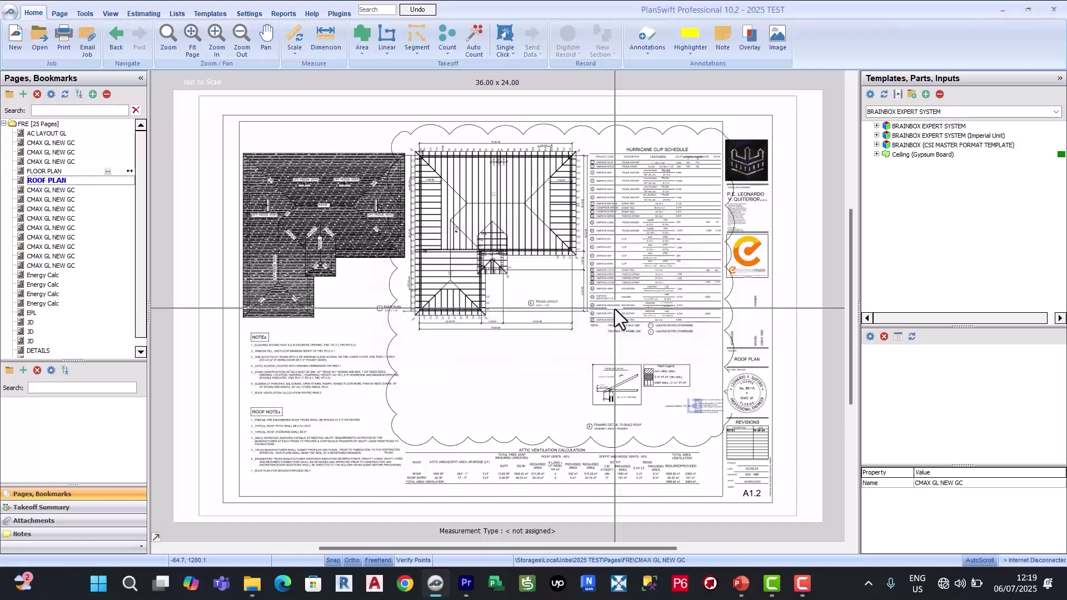
Rename the CMAX GL NEW GC page containing sheet A1.3 as EXTERIOR ELEVATION
click(80, 188)
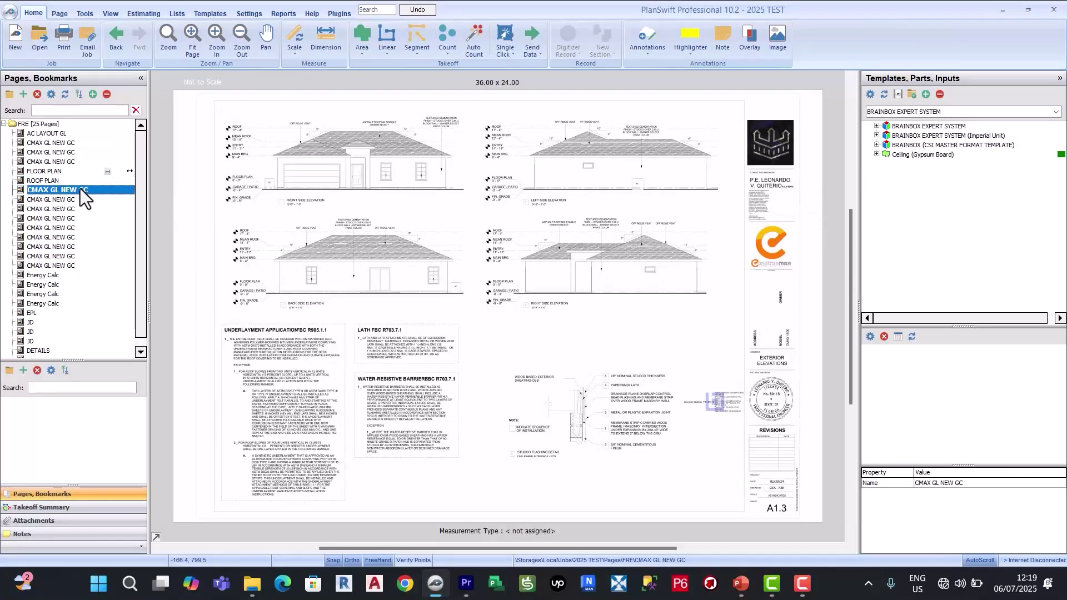
right_click(80, 188)
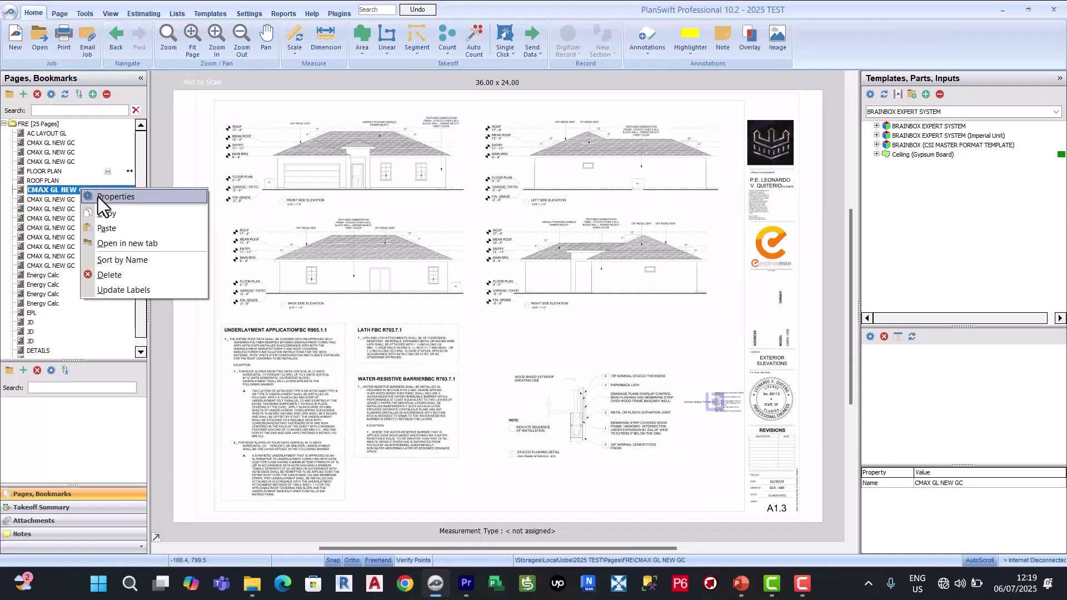
click(98, 196)
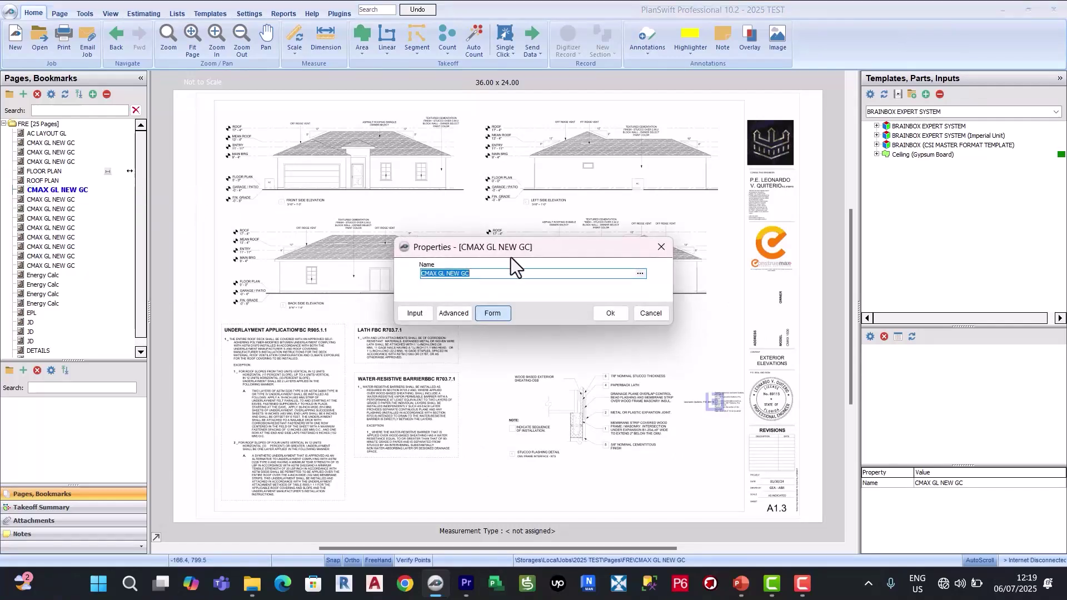
text(EXTERI)
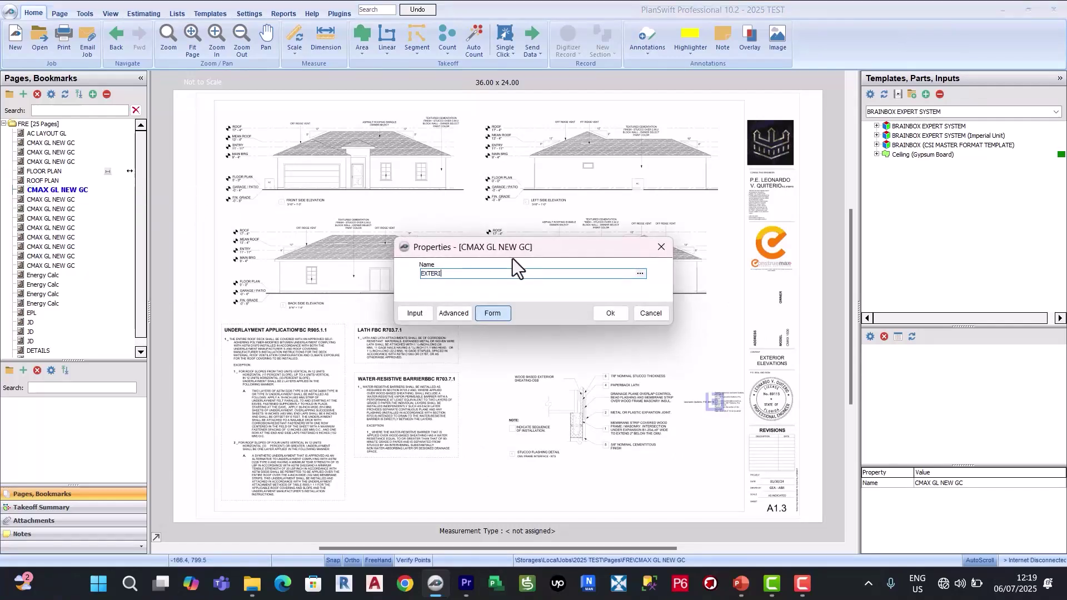
text(OR ELEVATION)
click(598, 314)
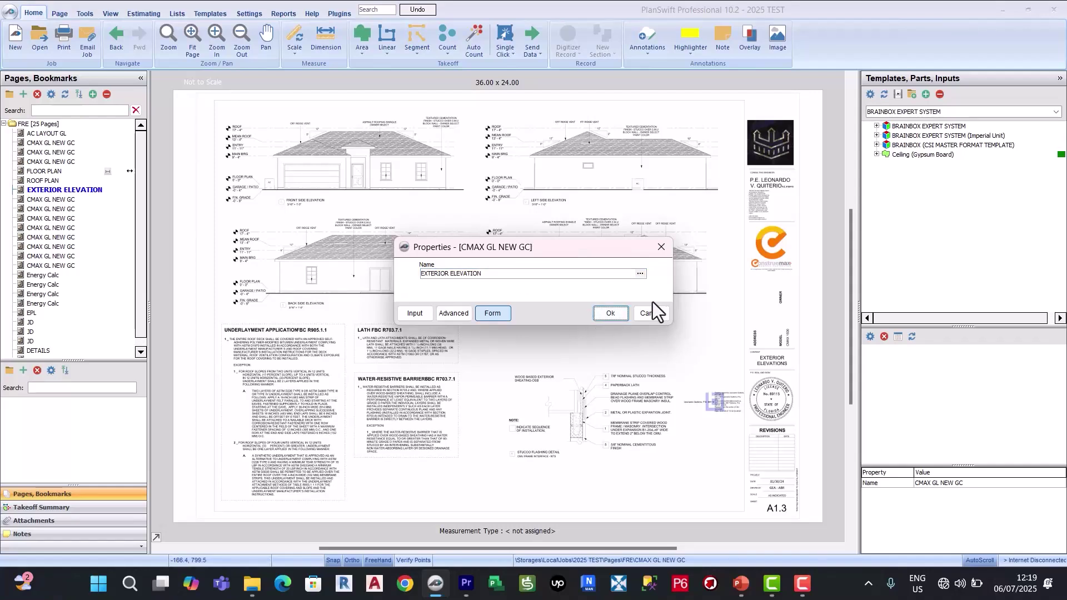
click(615, 310)
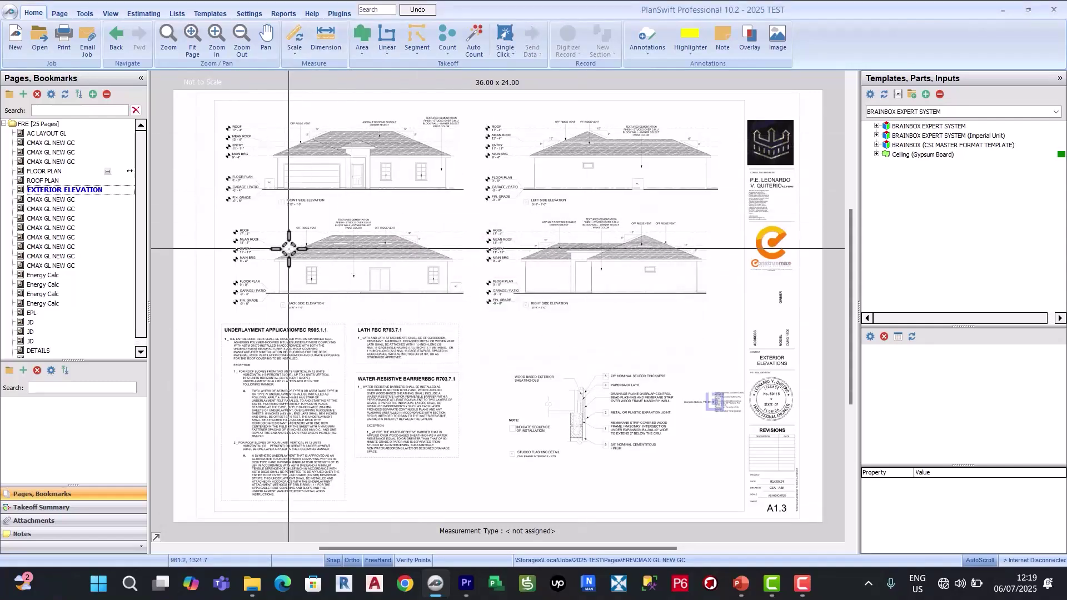
click(295, 39)
key(Escape)
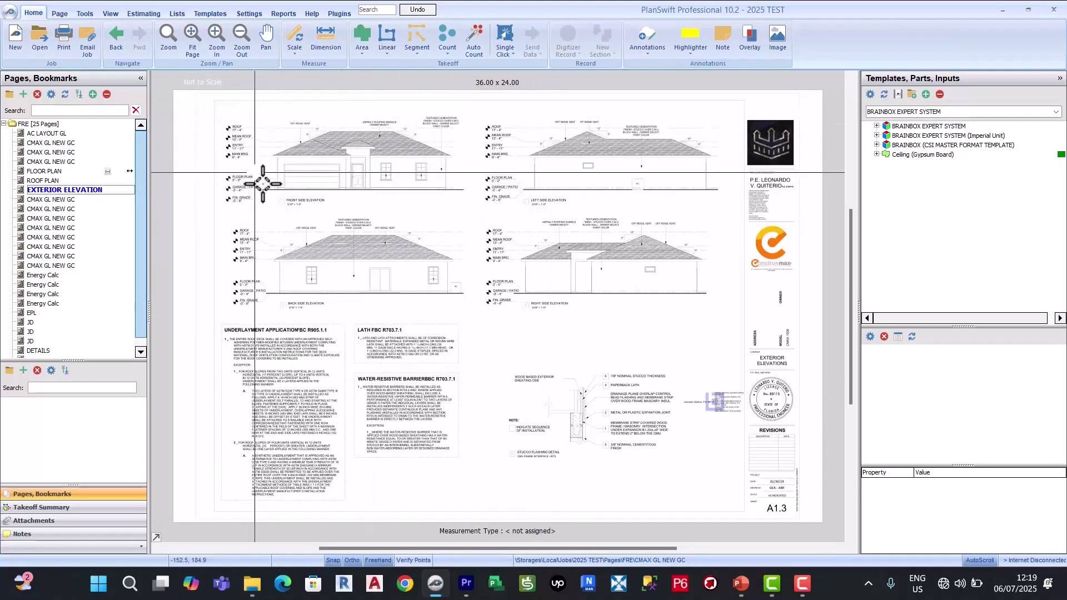
click(65, 17)
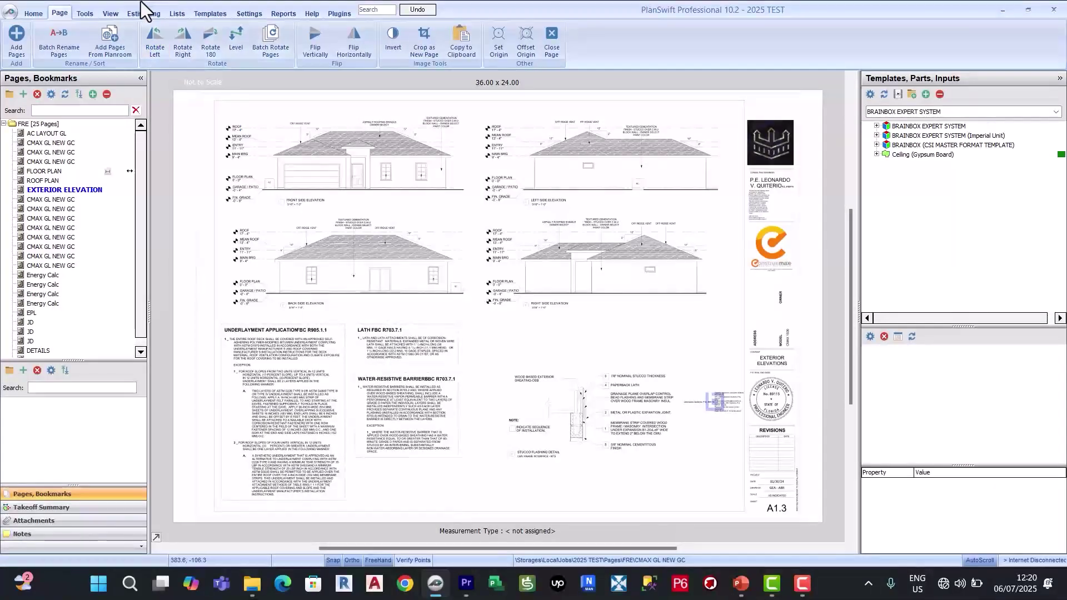
Return to the template library and go over the SUBSTRUCTURE and SUPERSTRUCTURE folders of the TEMPLATE CRETION COURSE tab
click(201, 13)
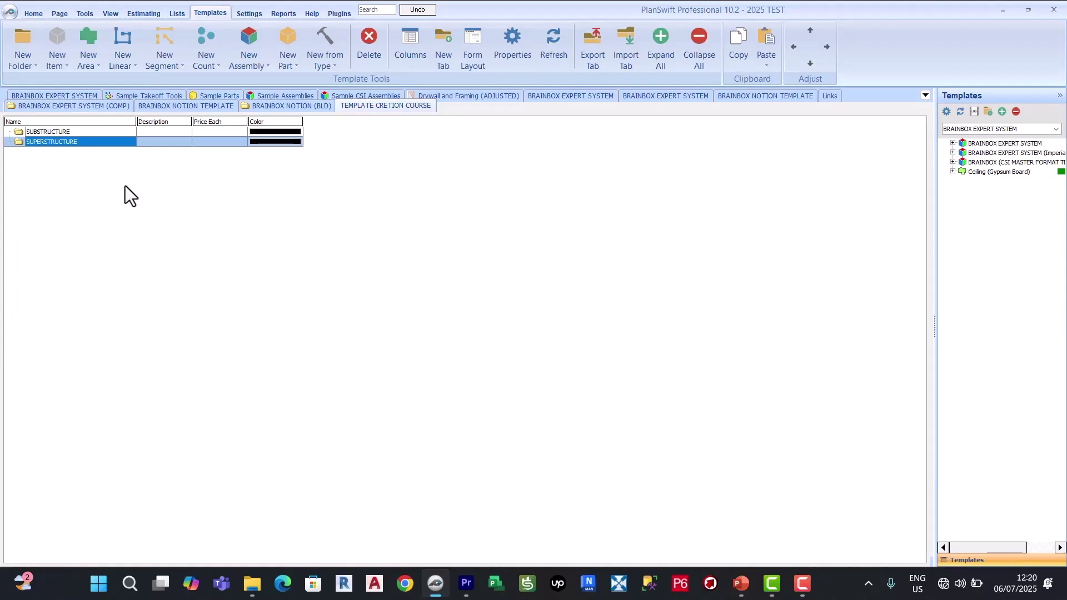
drag(33, 142, 73, 136)
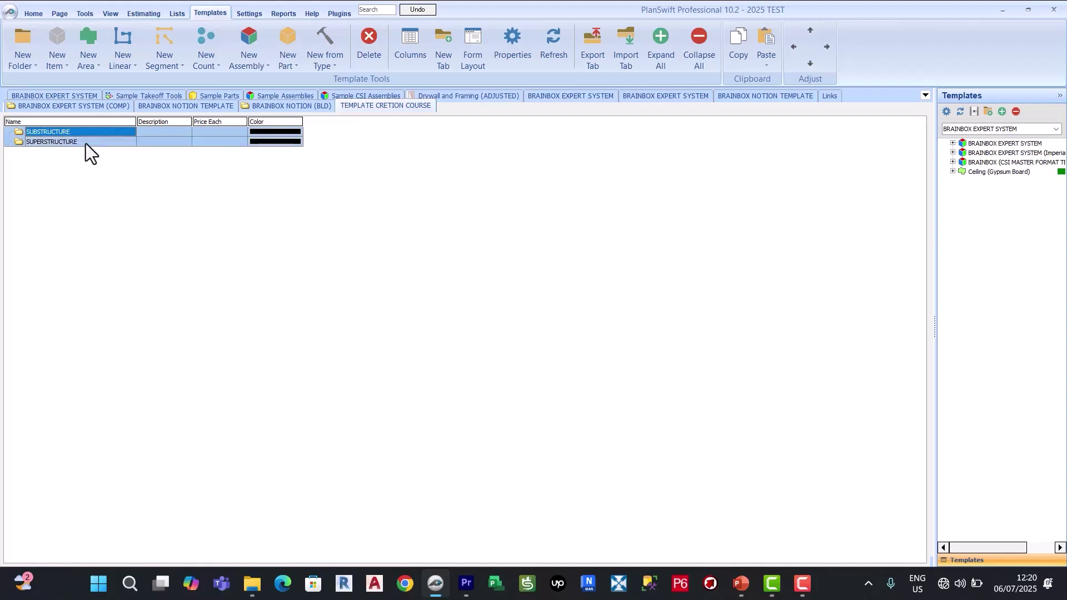
mouse_move(88, 145)
mouse_down()
mouse_move(81, 129)
mouse_move(89, 144)
mouse_move(71, 131)
mouse_move(81, 145)
mouse_move(71, 131)
mouse_move(91, 142)
mouse_move(105, 139)
mouse_move(99, 129)
mouse_move(105, 141)
mouse_move(90, 131)
mouse_move(97, 151)
mouse_move(96, 142)
mouse_up()
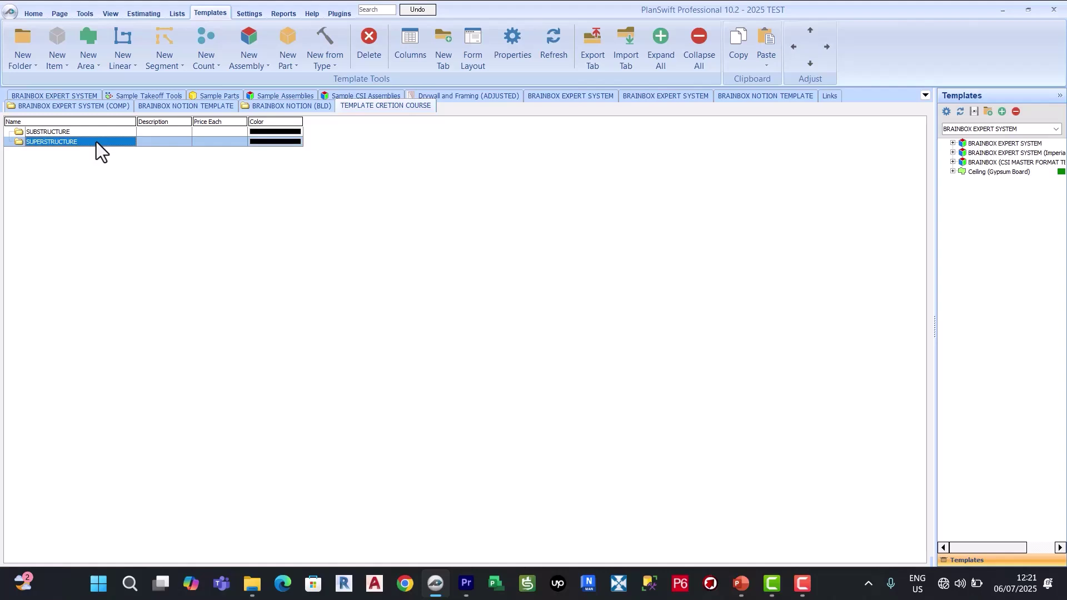
mouse_move(96, 142)
mouse_down()
mouse_move(96, 132)
mouse_move(96, 141)
mouse_up()
drag(102, 144, 232, 145)
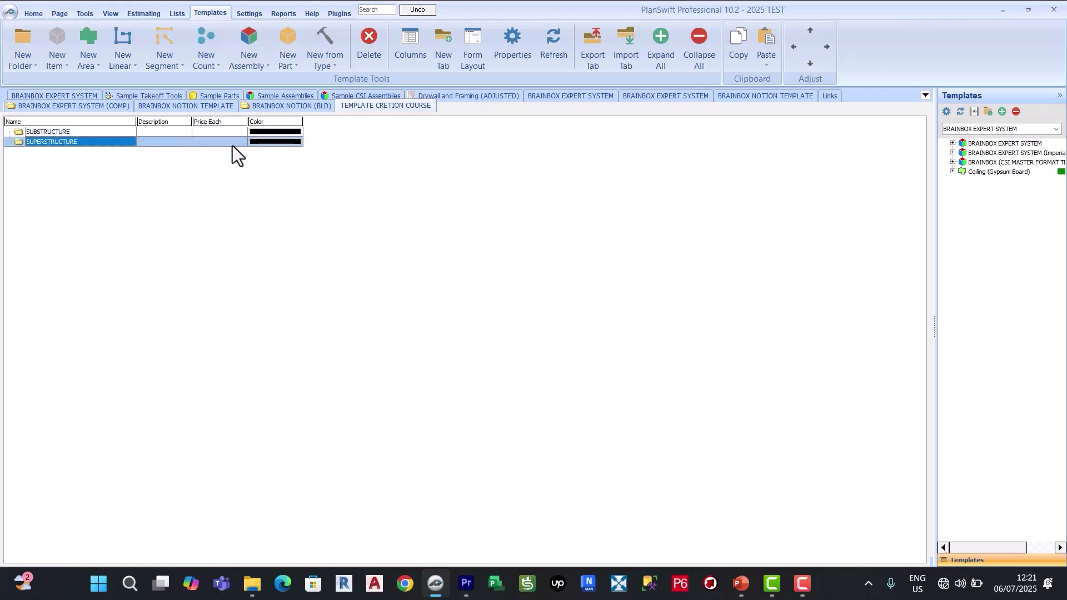
Export the TEMPLATE CRETION COURSE tab to the Desktop as ELEMENTAL TEMPLATE, replacing the existing file of that name
right_click(386, 105)
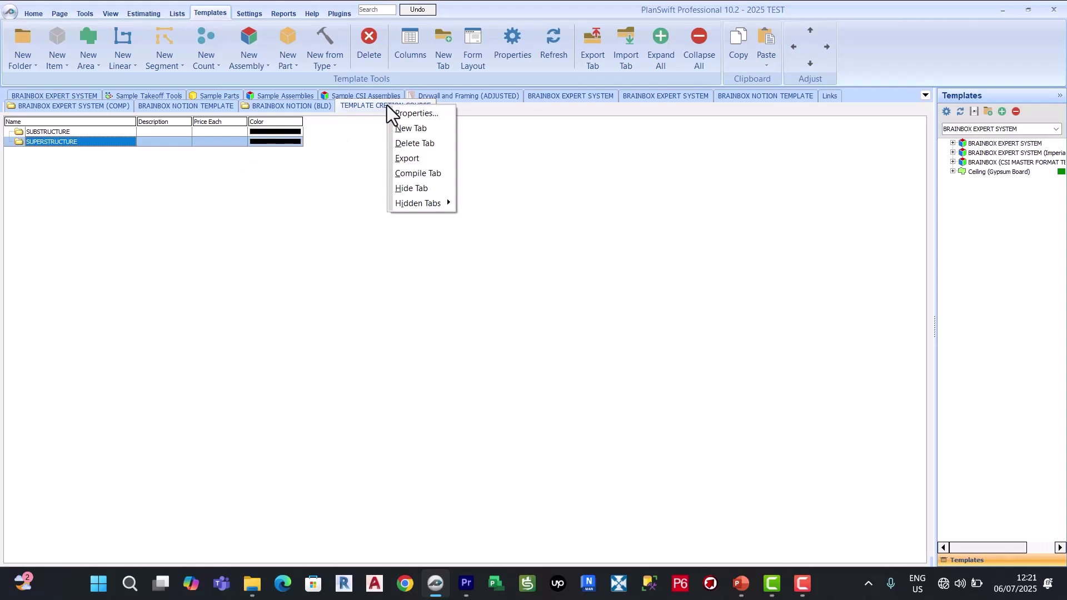
click(429, 162)
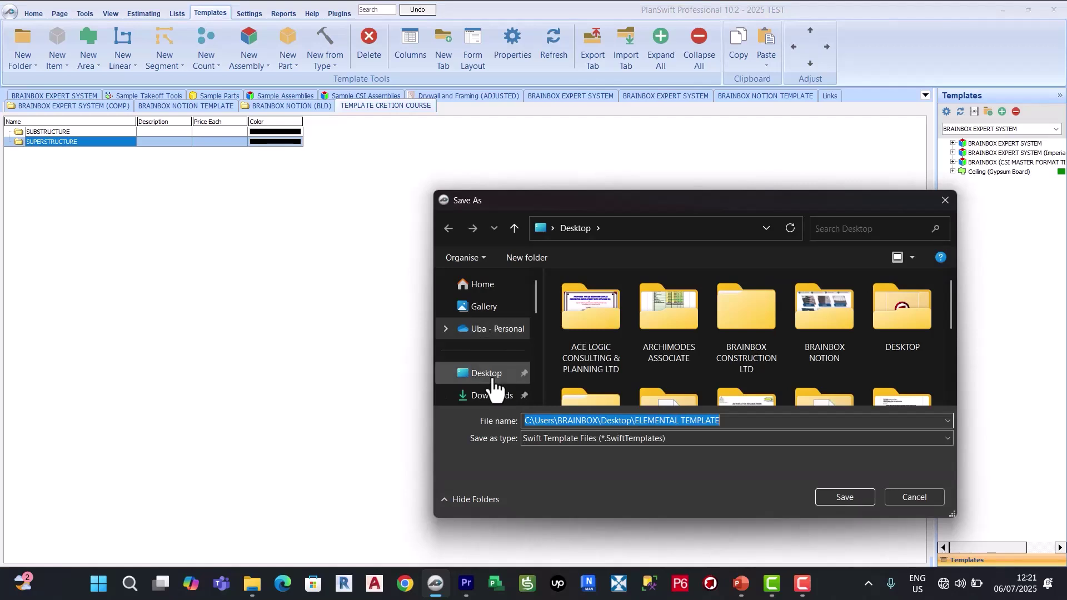
click(478, 376)
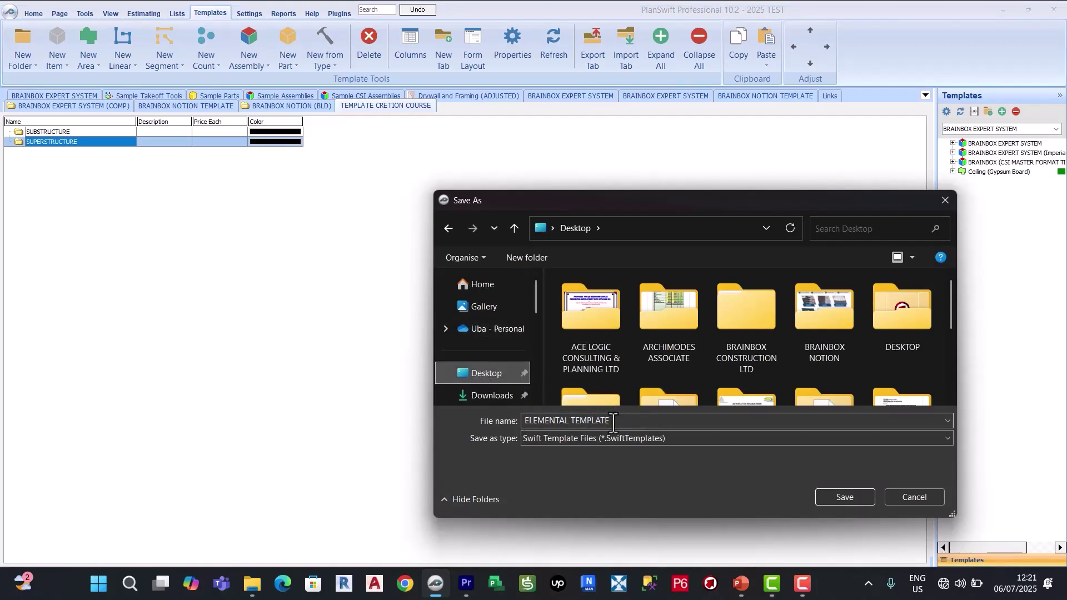
click(836, 501)
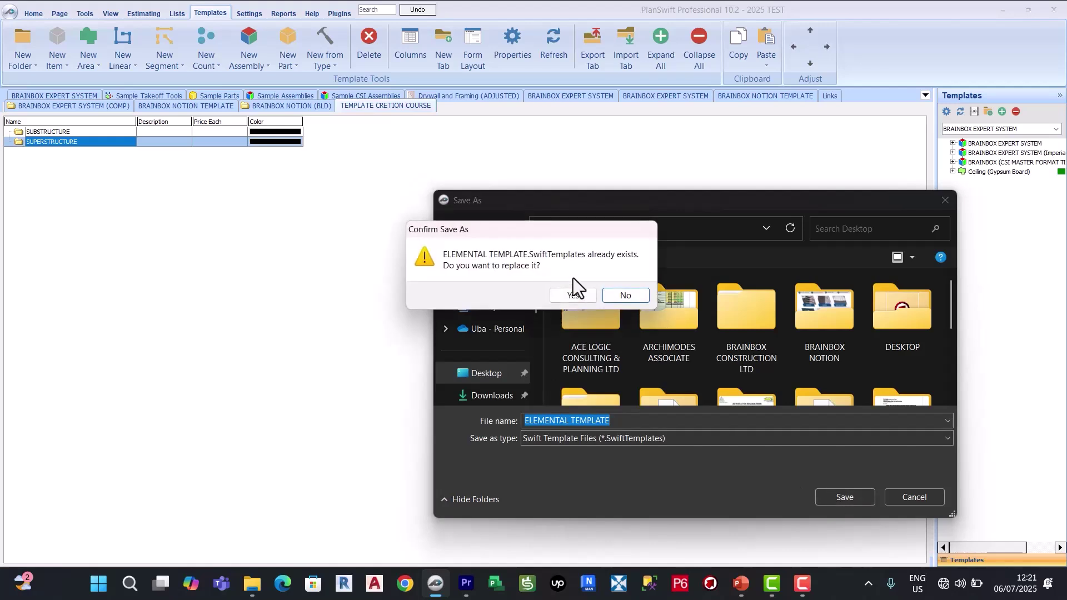
click(582, 295)
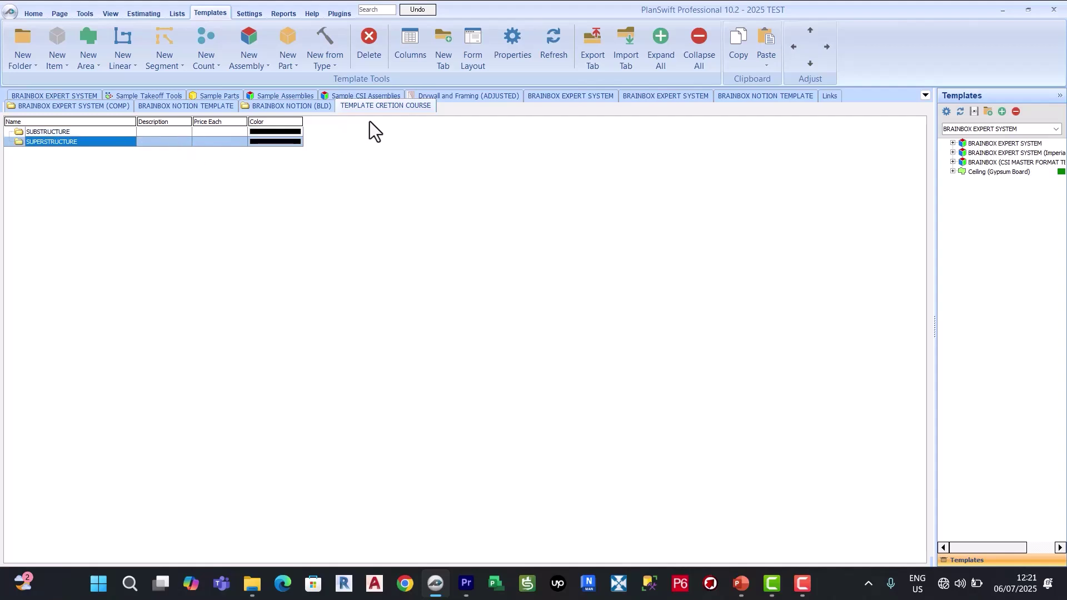
Import the ELEMENTAL TEMPLATE file from the Desktop as a local template tab named TEMPLATE CRETION COURSE 2
click(625, 56)
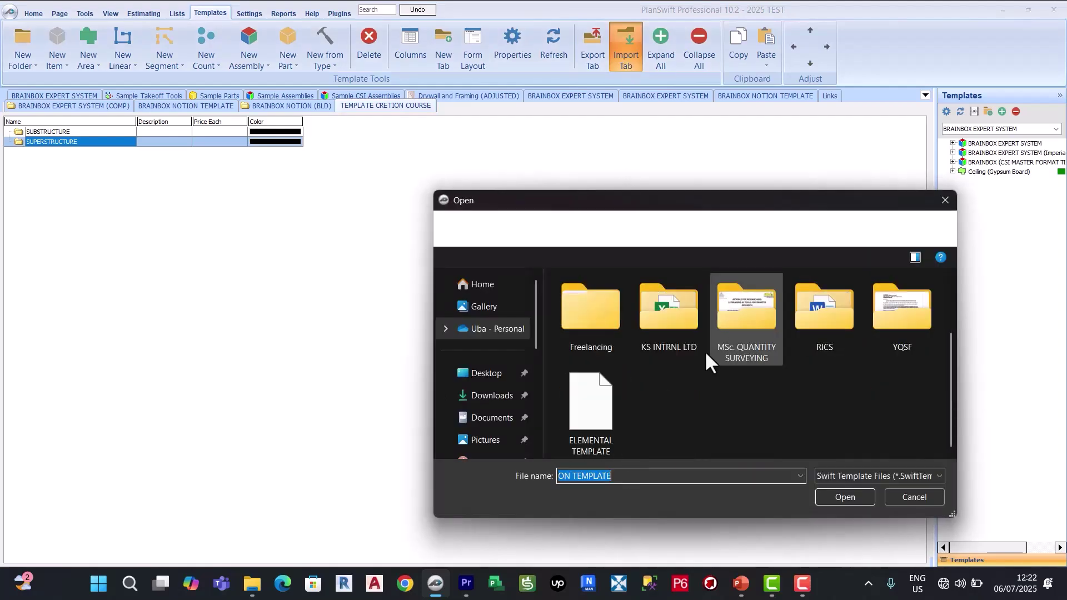
click(579, 411)
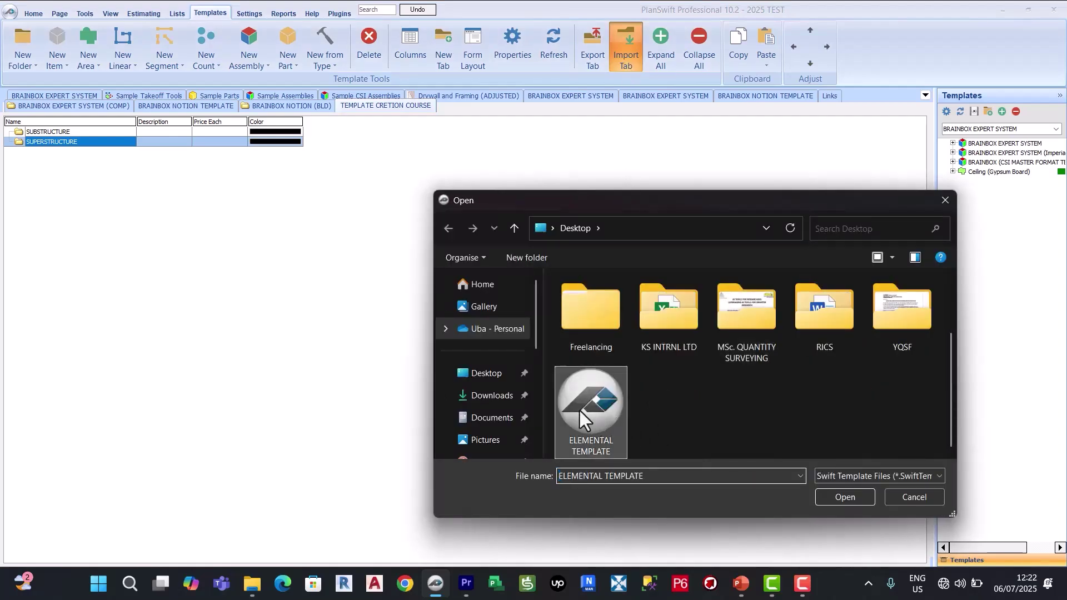
click(845, 498)
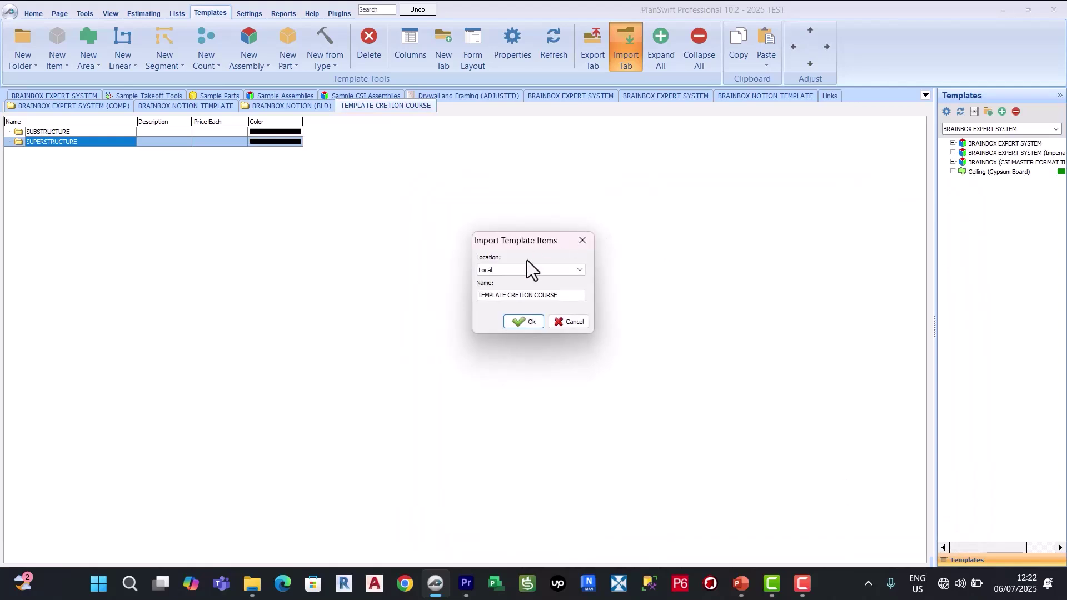
click(556, 299)
text(2)
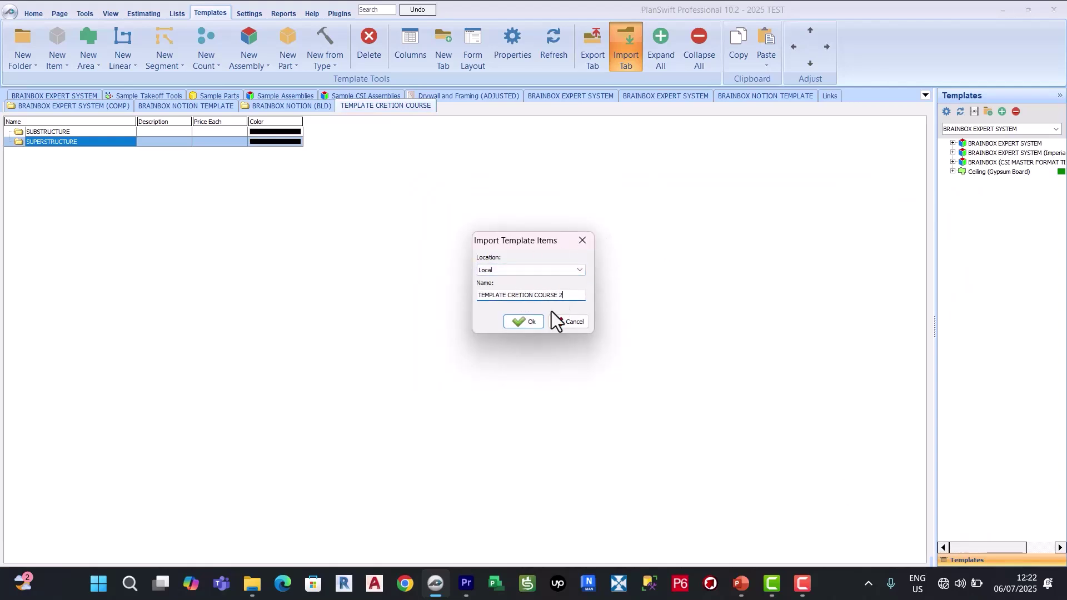
click(531, 322)
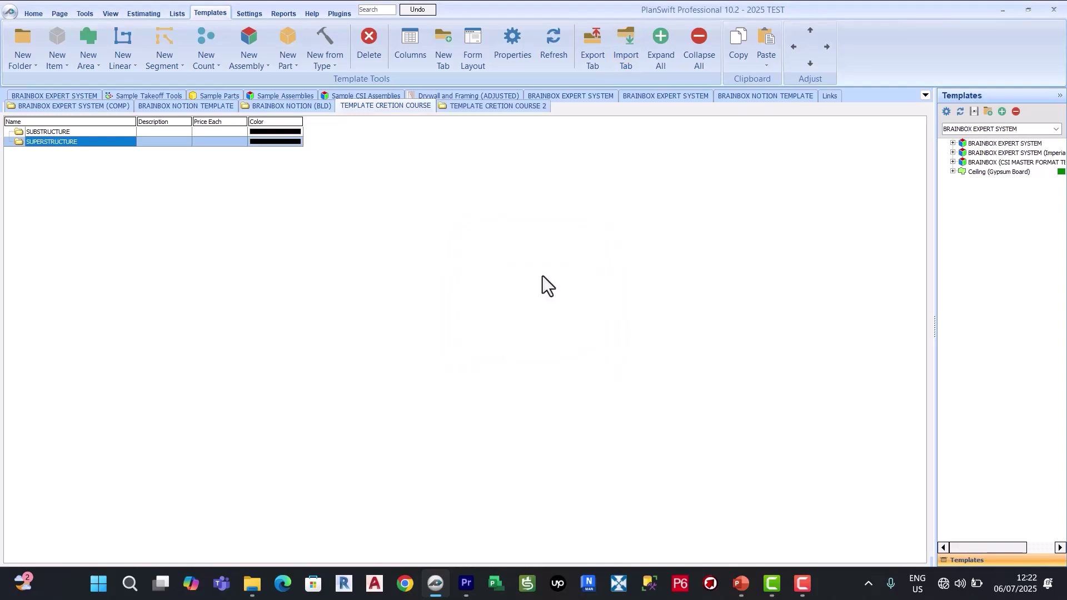
Compare the folders in the imported TEMPLATE CRETION COURSE 2 tab with those in the original TEMPLATE CRETION COURSE tab
click(473, 105)
click(405, 109)
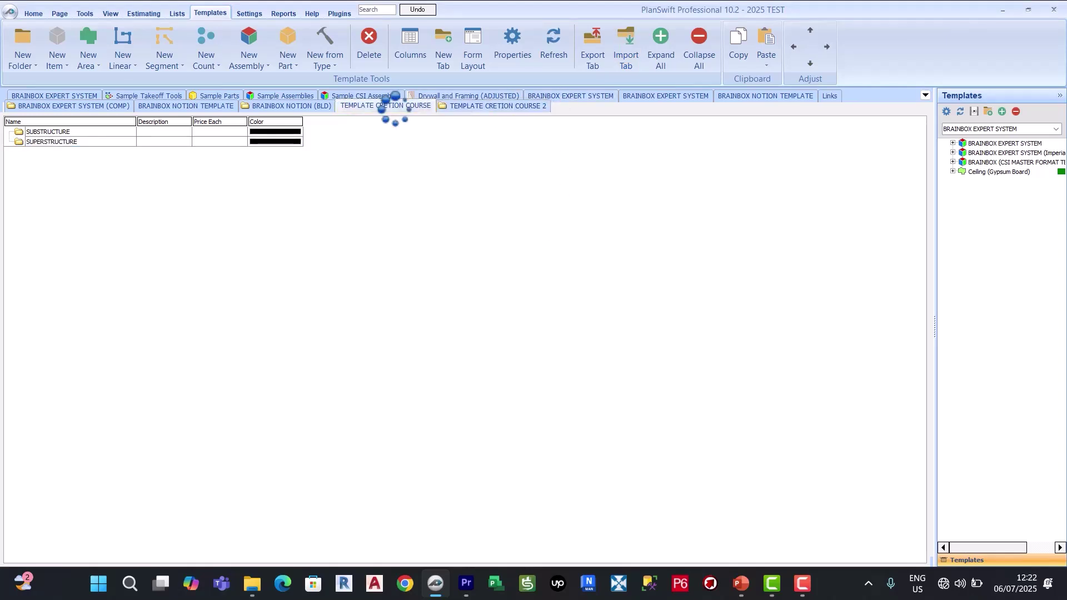
click(505, 109)
click(361, 105)
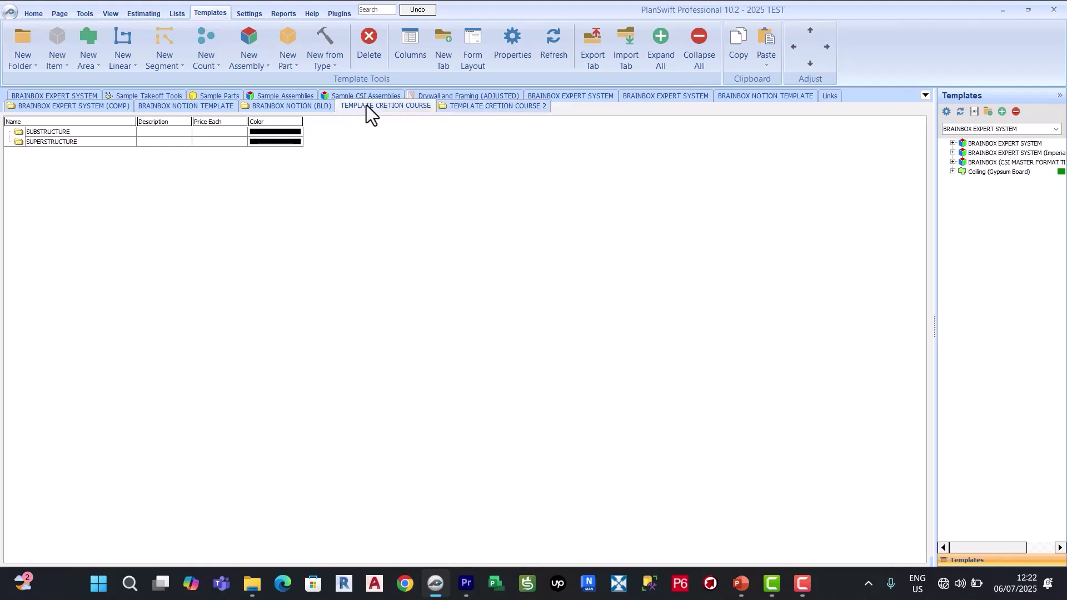
click(510, 105)
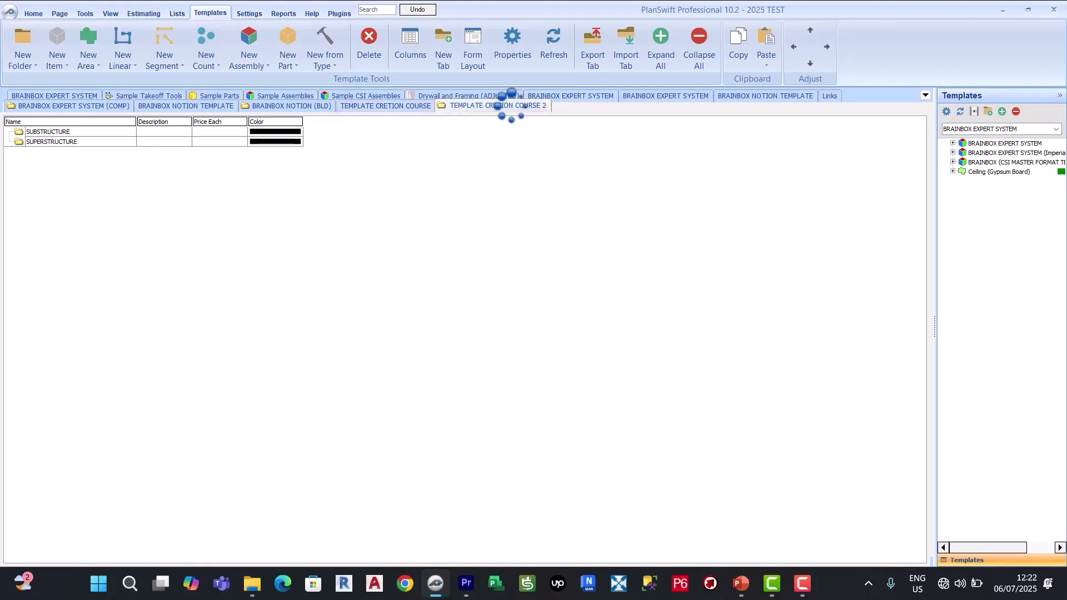
Rename the imported TEMPLATE CRETION COURSE 2 tab as TEMPLATE CRETION COURSE V2 in its advanced properties
right_click(535, 108)
click(538, 114)
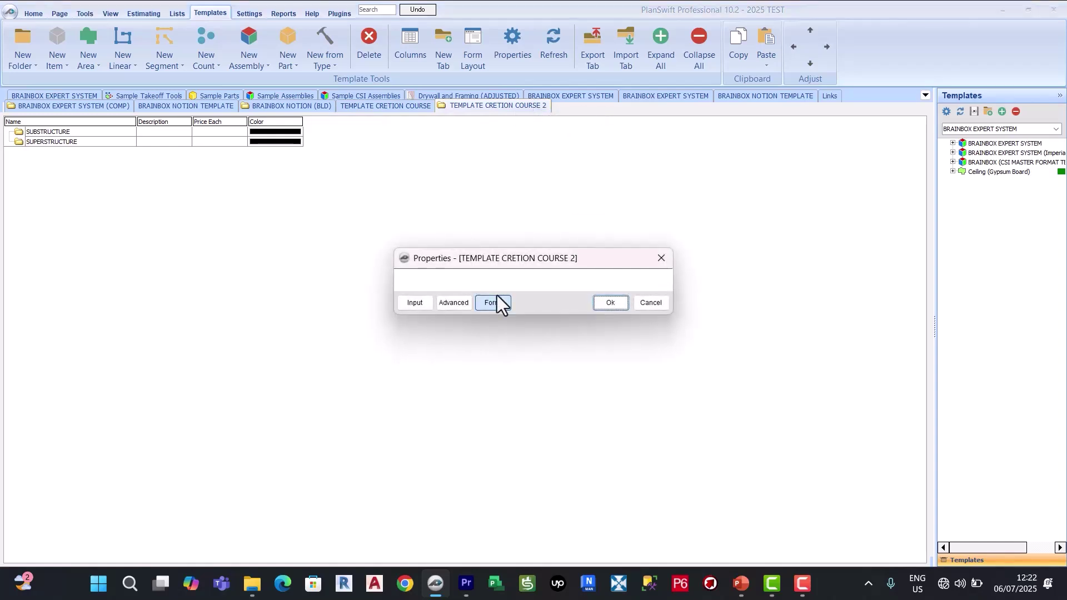
click(452, 303)
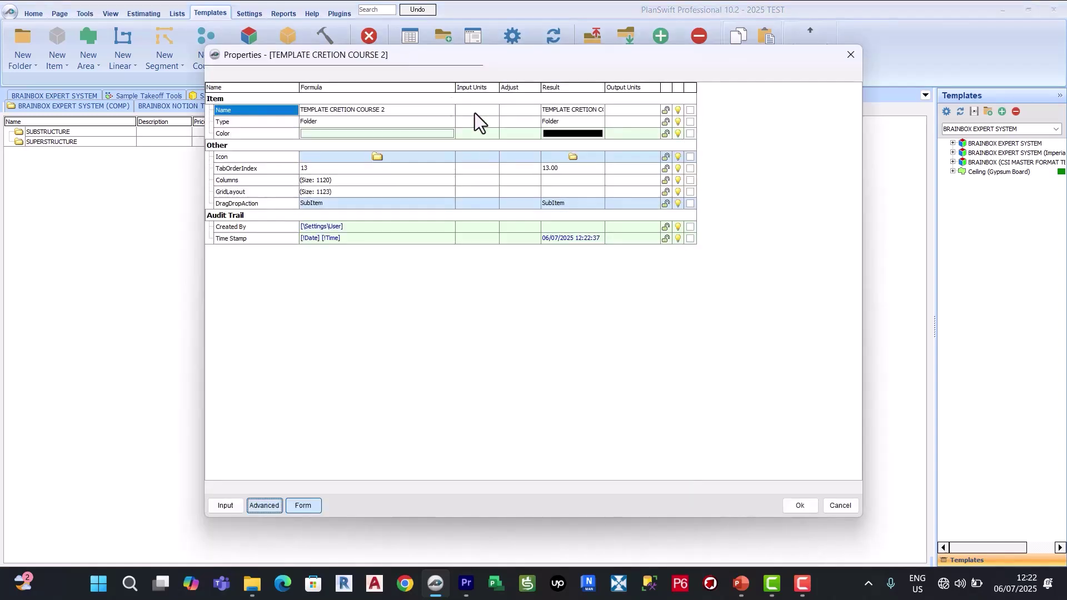
click(379, 109)
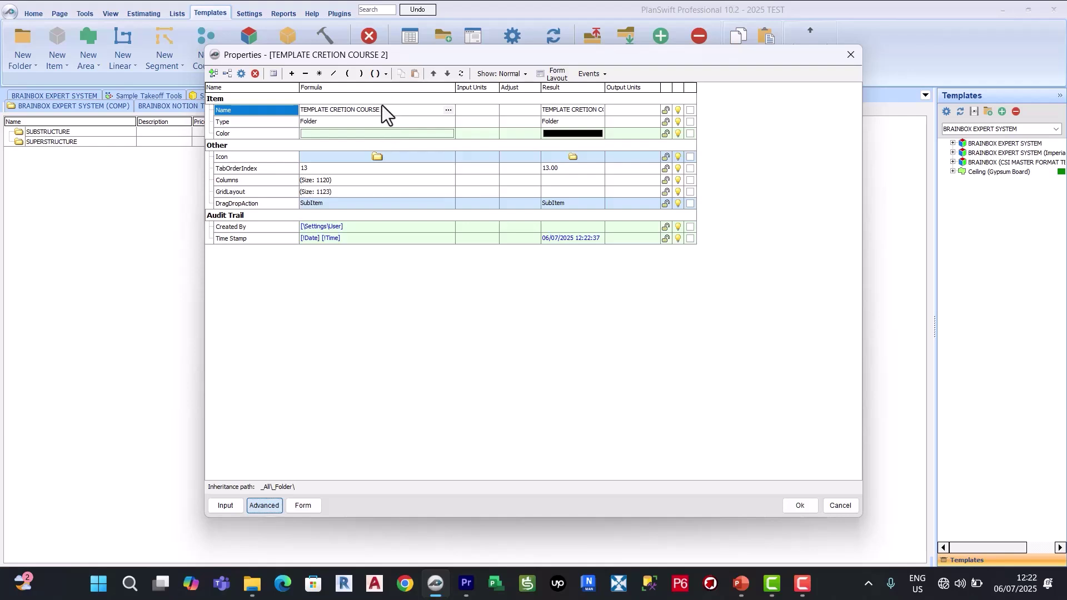
text(V)
click(800, 506)
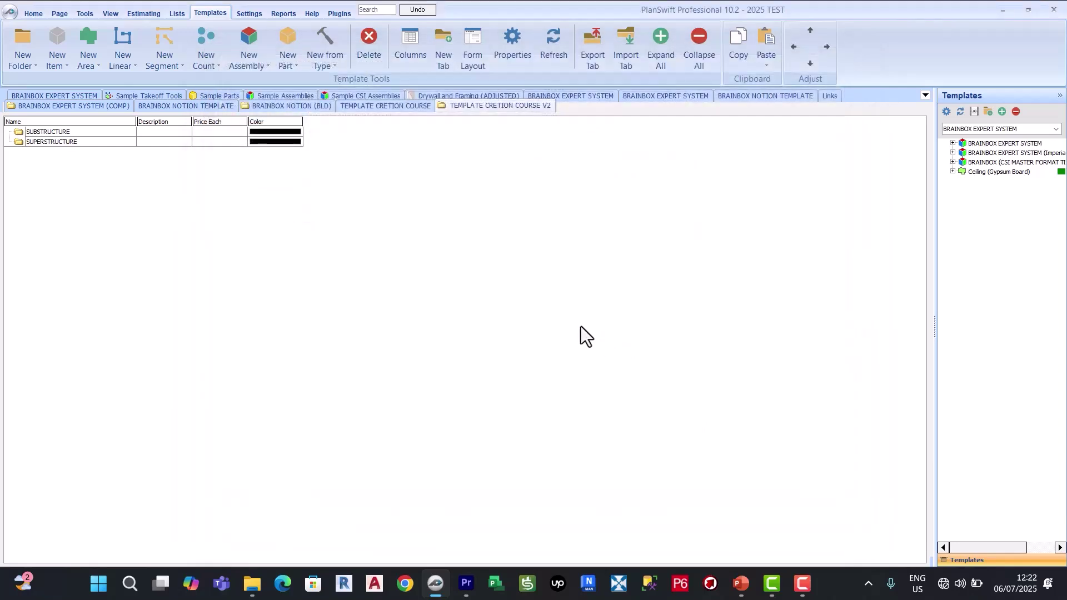
Delete the SUBSTRUCTURE and SUPERSTRUCTURE folders together from the TEMPLATE CRETION COURSE V2 tab
click(492, 100)
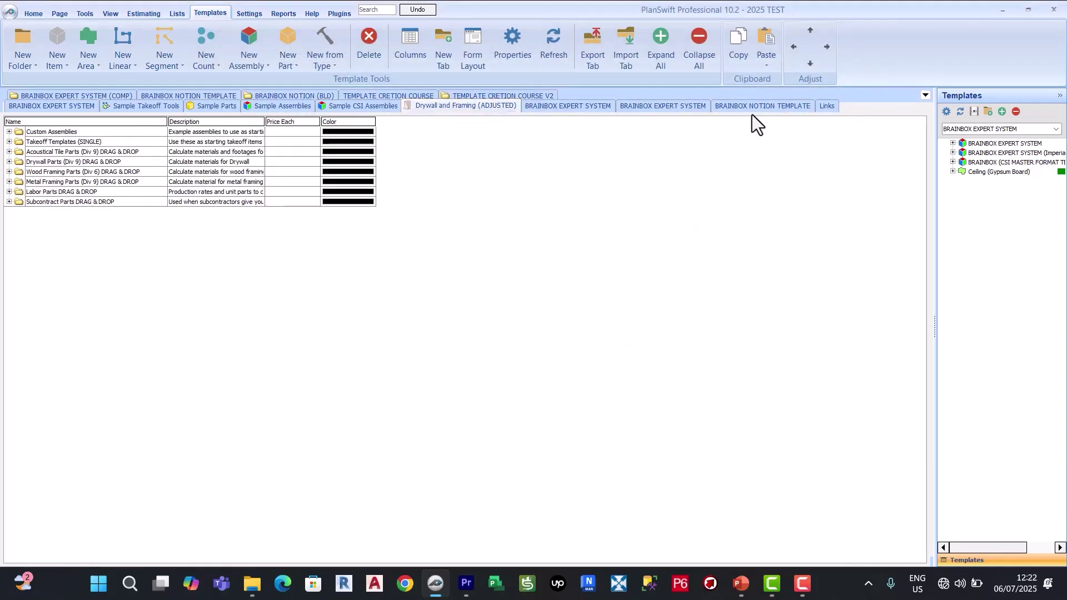
click(532, 95)
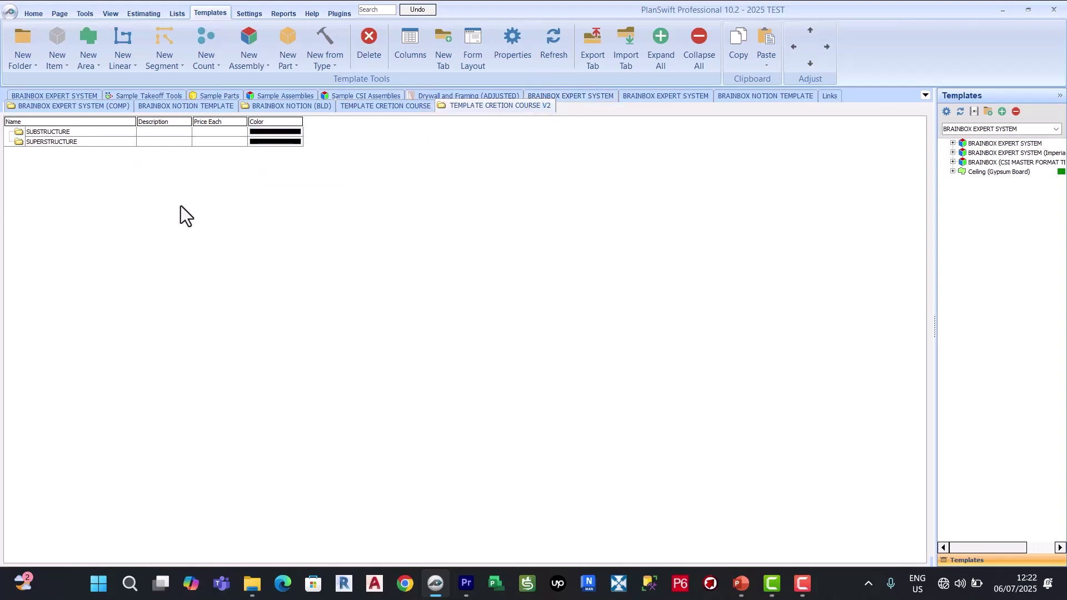
click(39, 134)
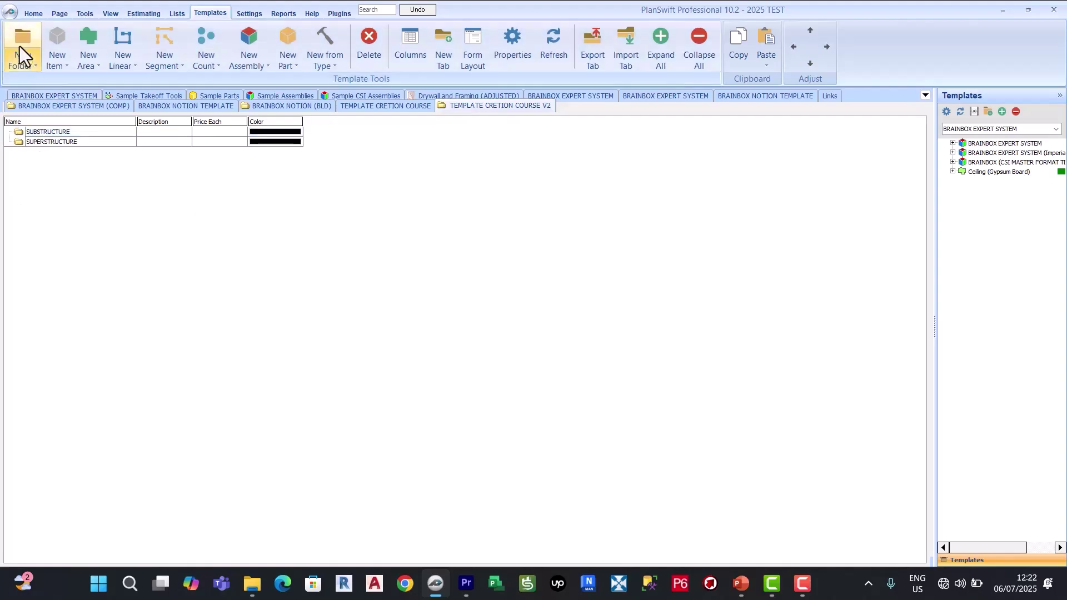
click(56, 143)
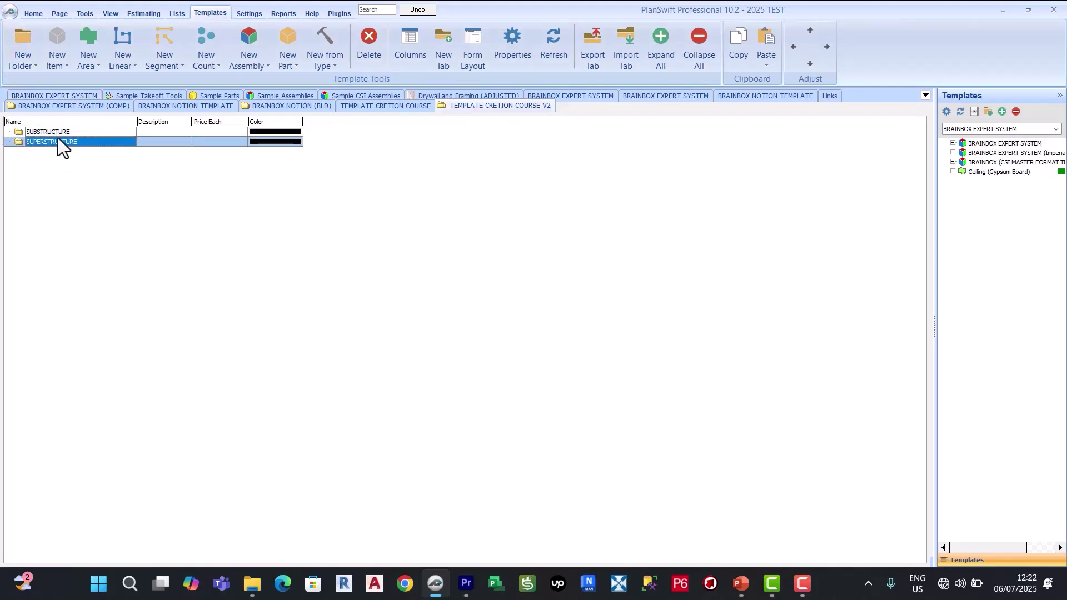
shift+click(57, 136)
click(368, 51)
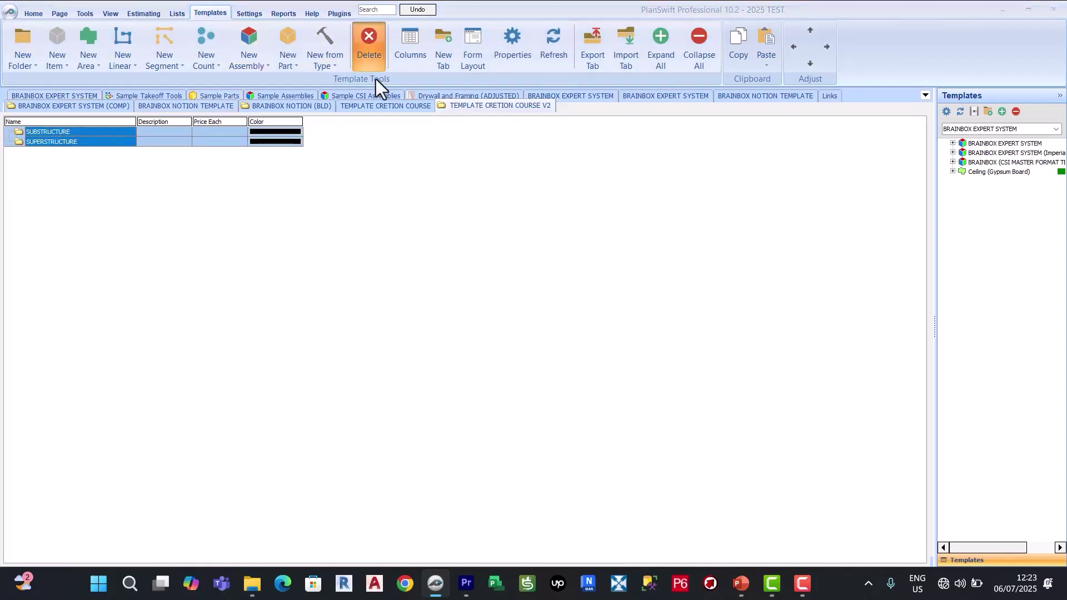
click(573, 295)
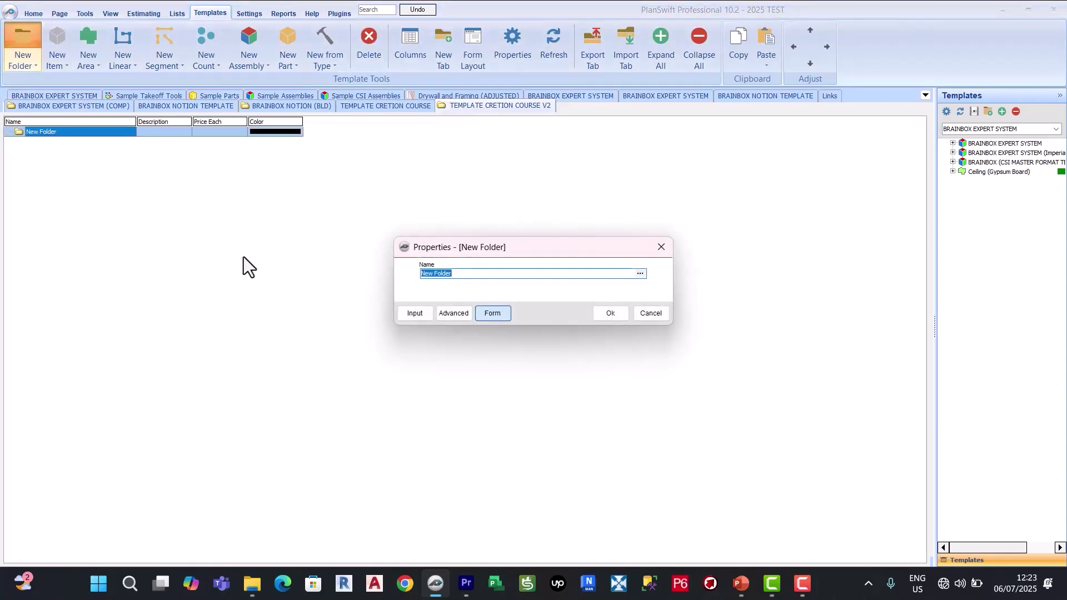
Create two new folders named DIVISION 1 and DIVISION 2 in the TEMPLATE CRETION COURSE V2 tab
text(DIVI)
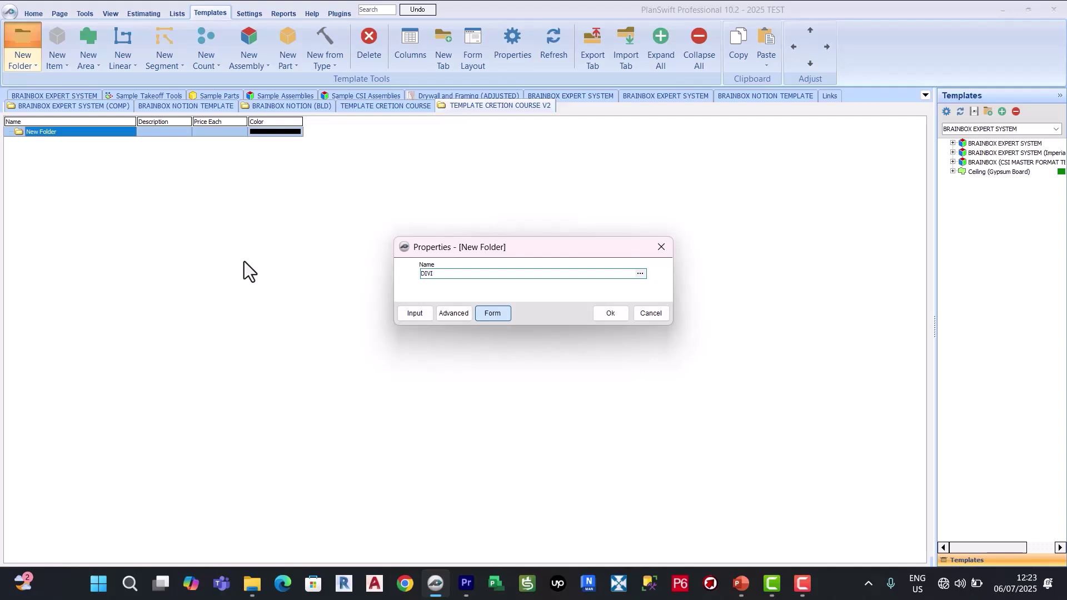
text(SION 1)
click(603, 318)
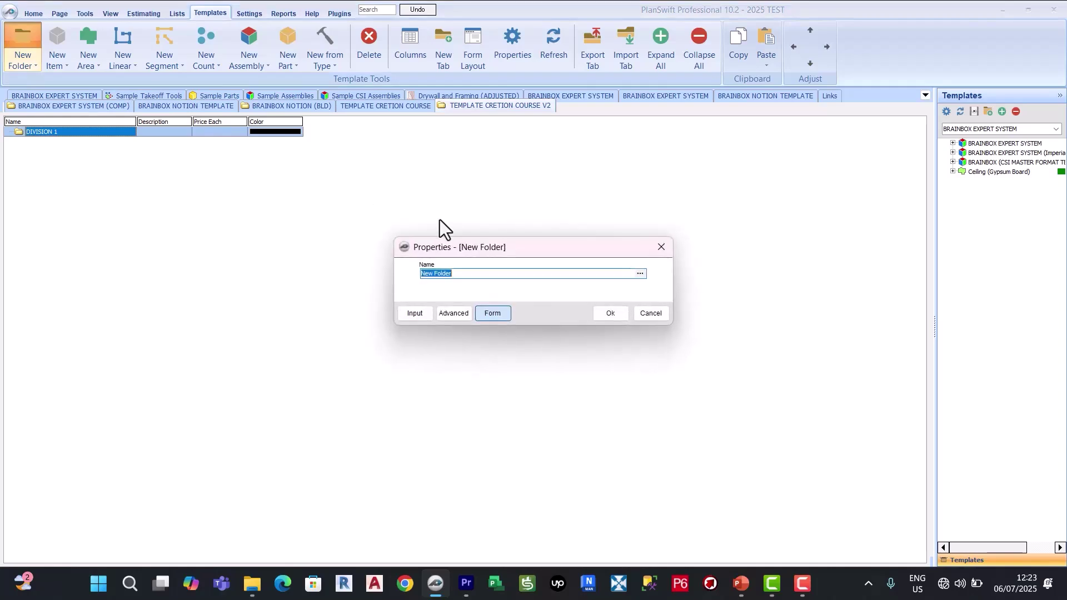
text(DIVISION 2)
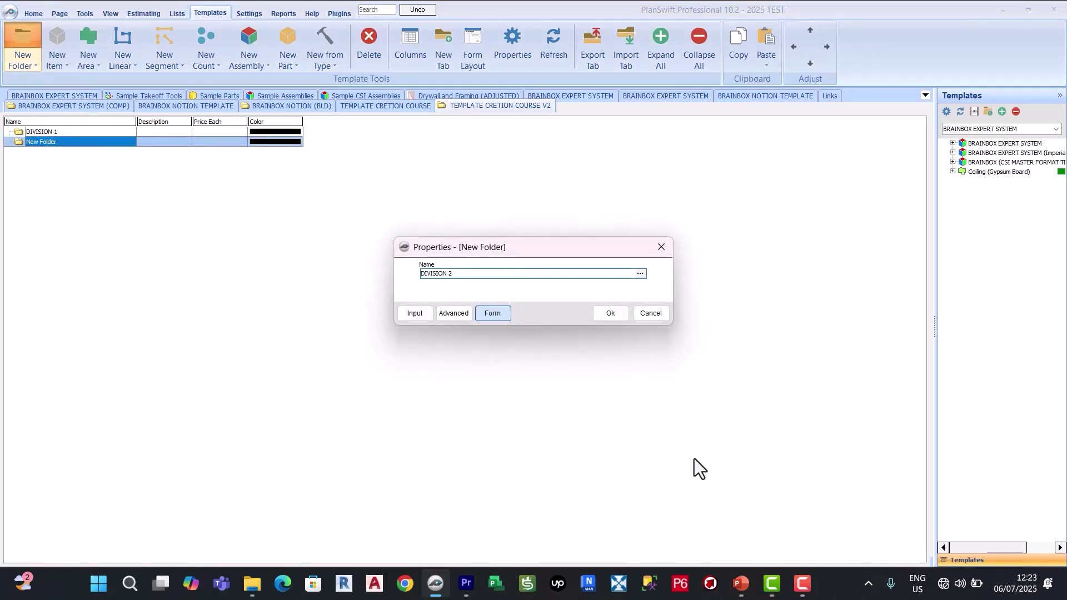
click(615, 314)
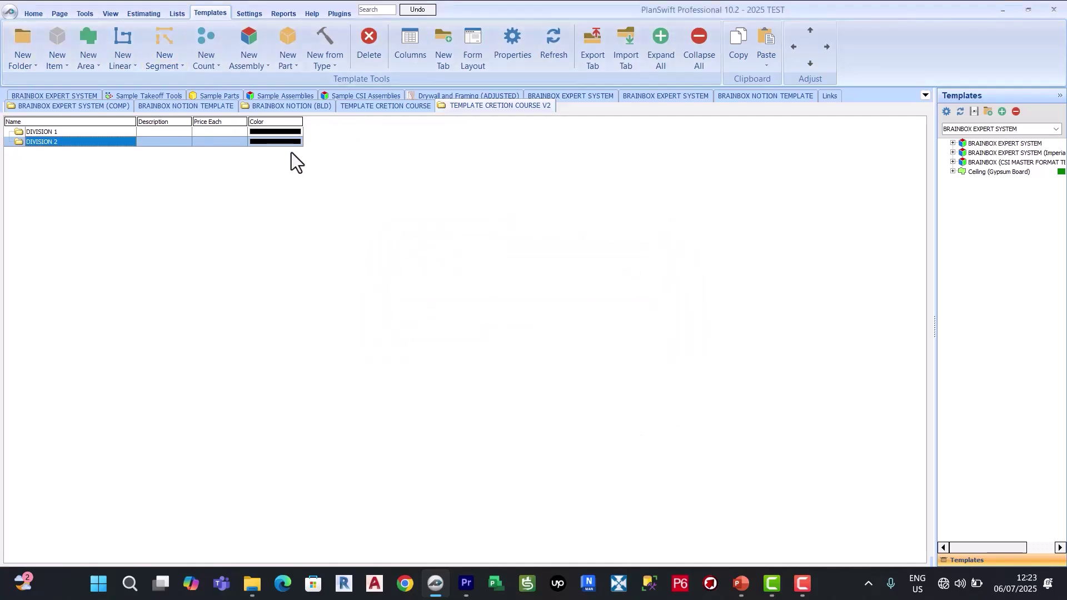
Add another folder named DIVISION 3 below DIVISION 2 in the TEMPLATE CRETION COURSE V2 tab
click(27, 44)
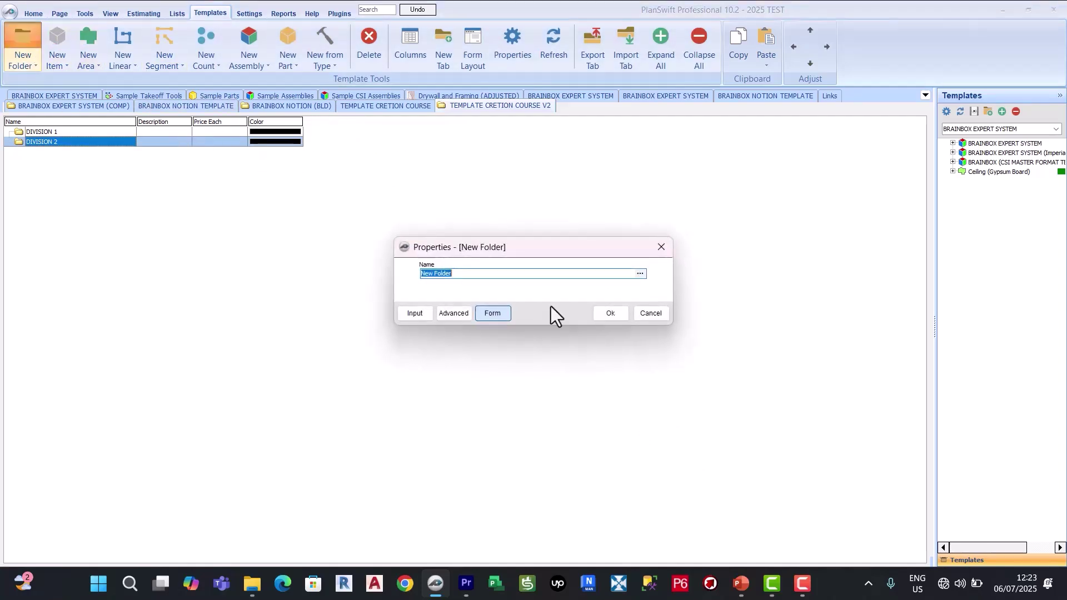
text(DIVISI)
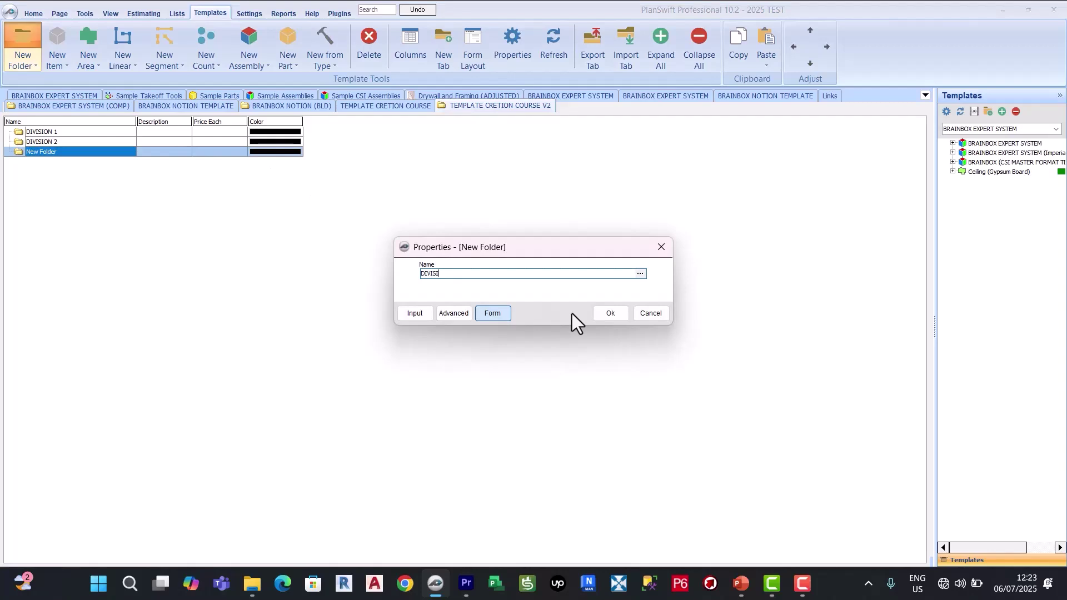
text(ON 3)
click(599, 318)
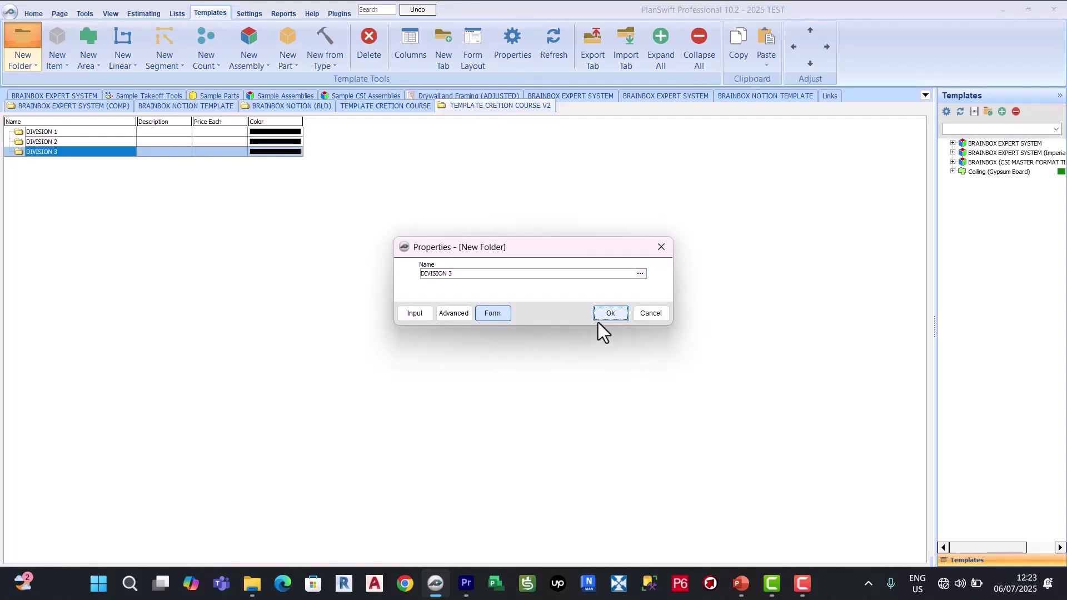